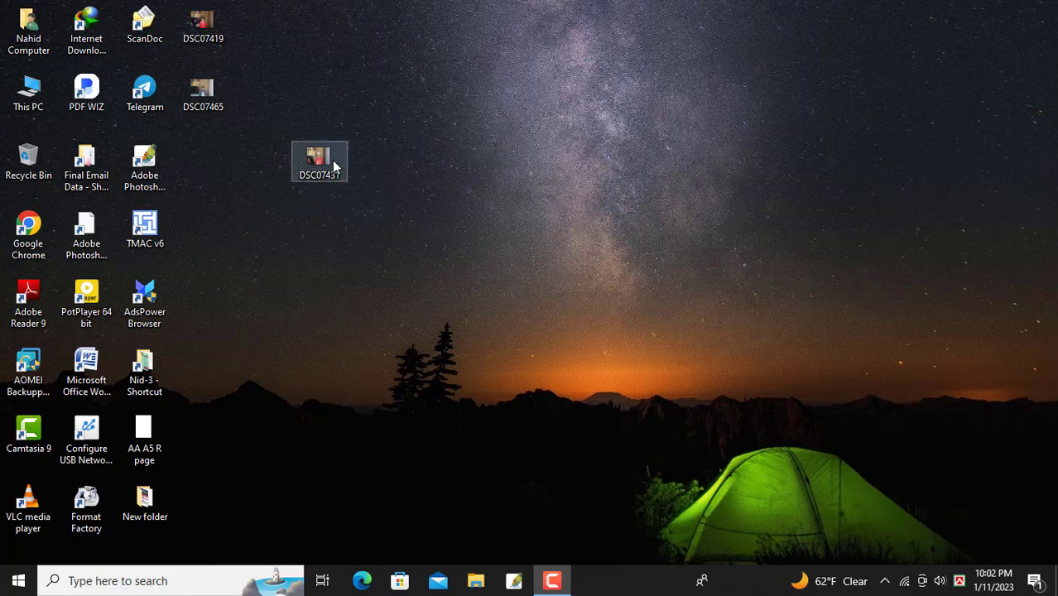
# Open DSC07431 in Photoshop by dropping it onto the Photoshop desktop shortcut.
pyautogui.moveTo(328, 166); pyautogui.dragTo(149, 166)
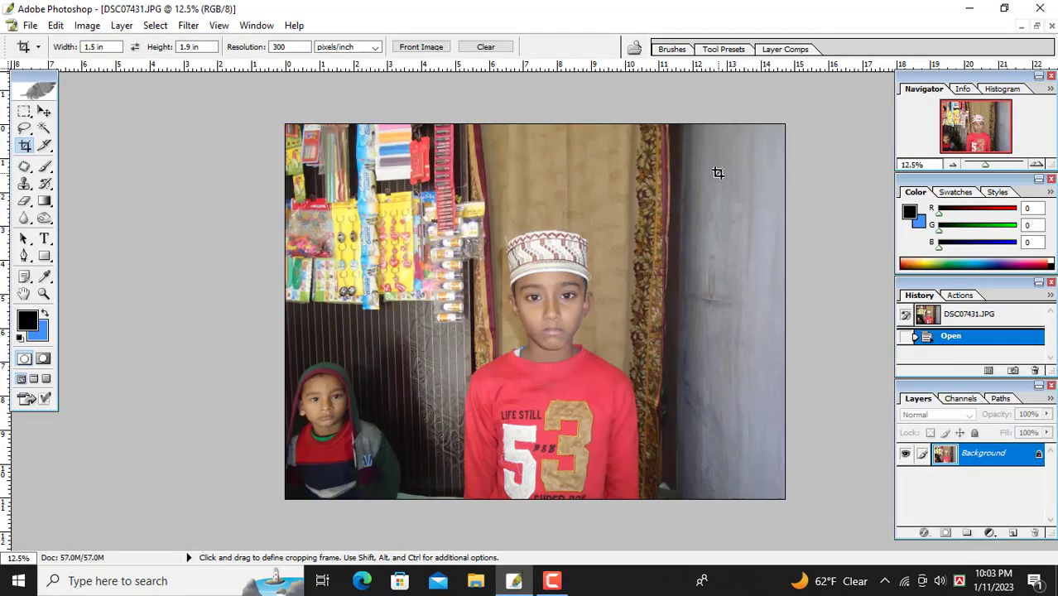
# Zoom in and set the Crop tool to 1.5 in width, 1.9 in height and 300 pixels/inch.
pyautogui.hotkey('ctrl', '+')
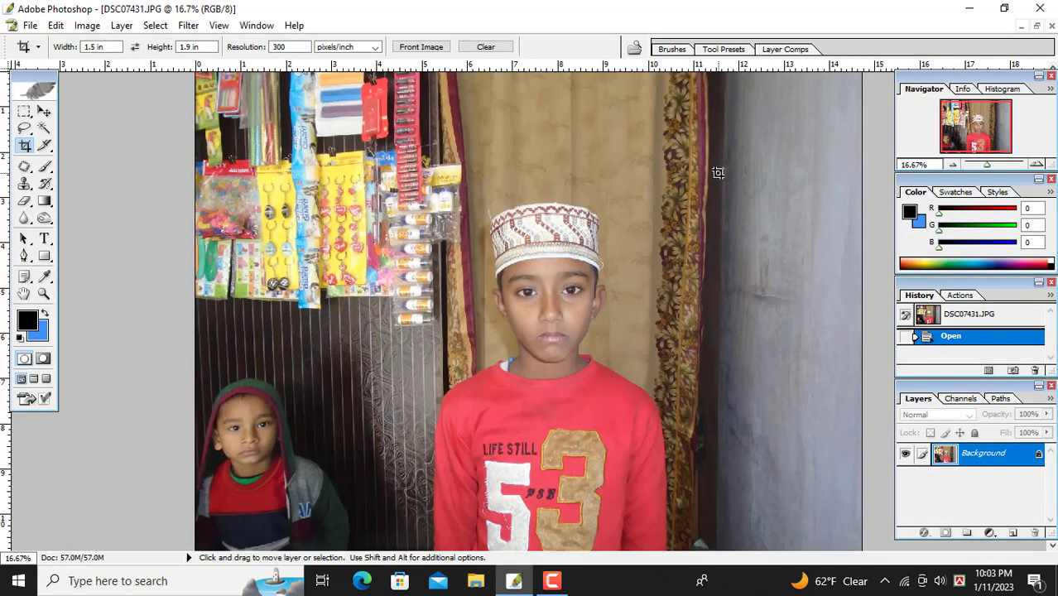
pyautogui.hotkey('ctrl', '+')
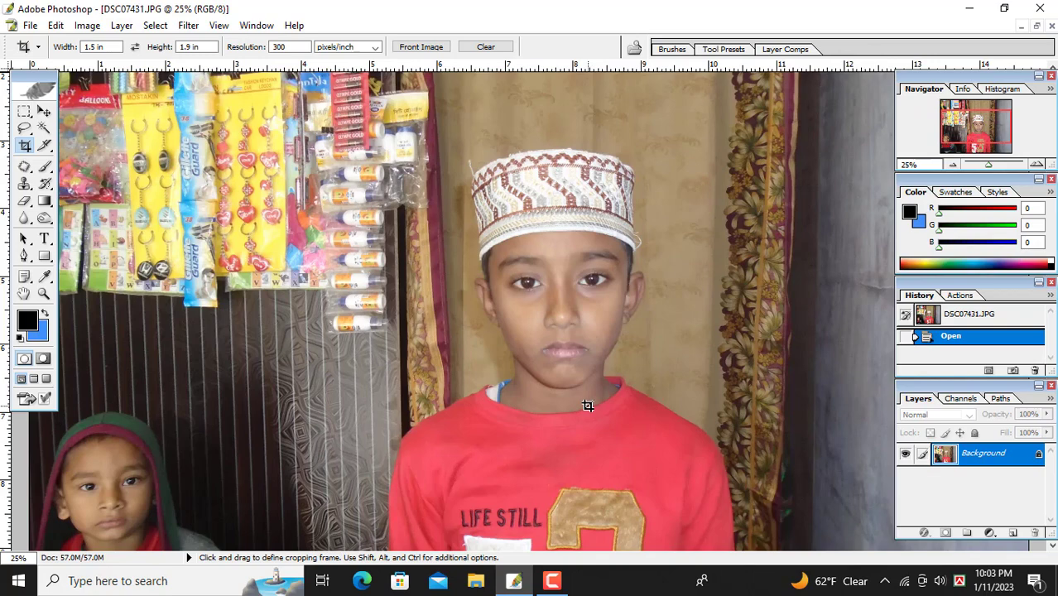
pyautogui.click(26, 112)
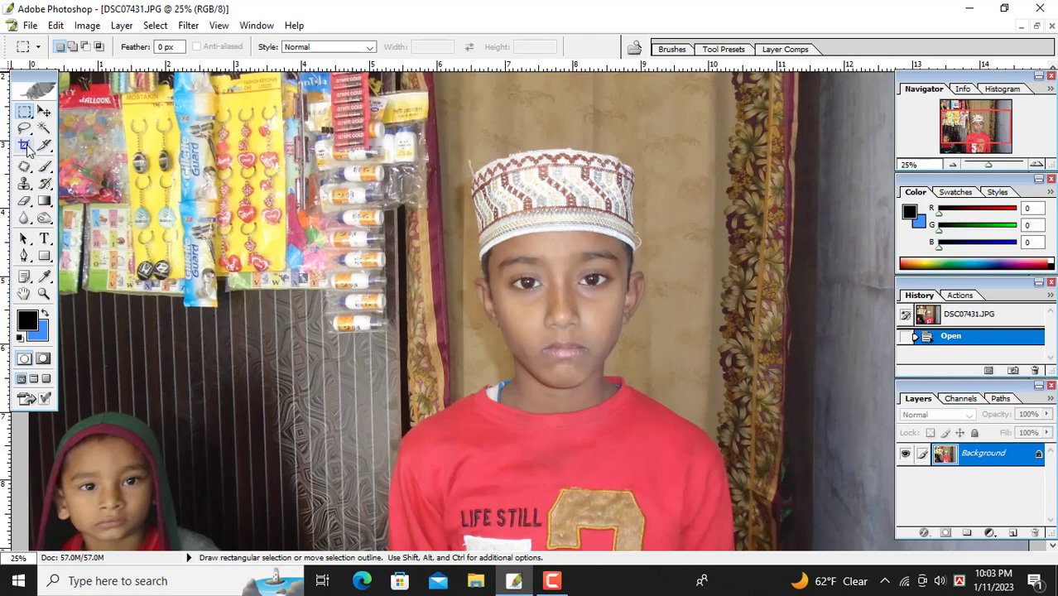
pyautogui.click(26, 146)
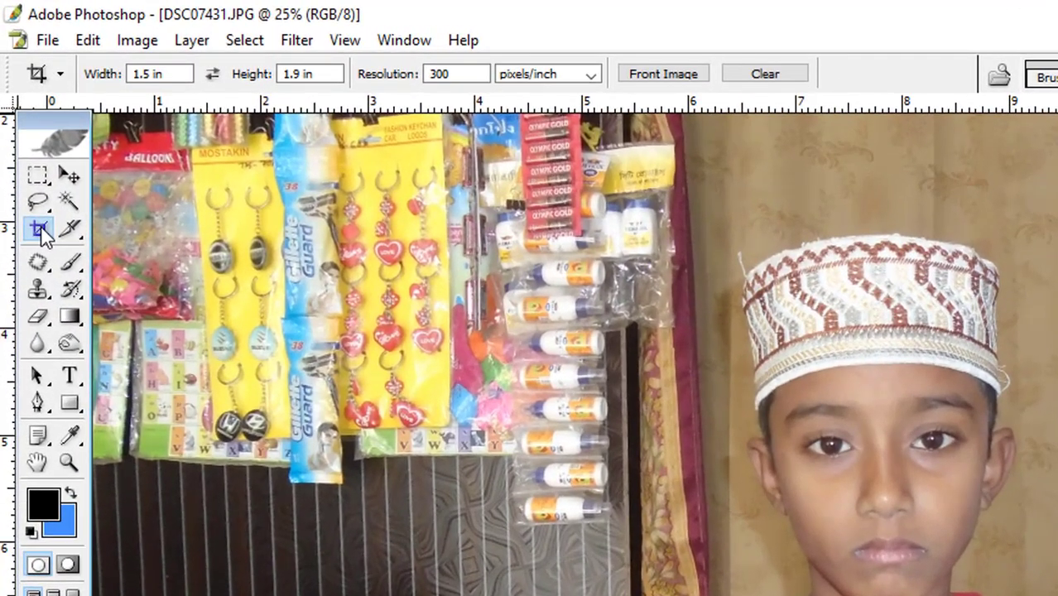
pyautogui.click(182, 73)
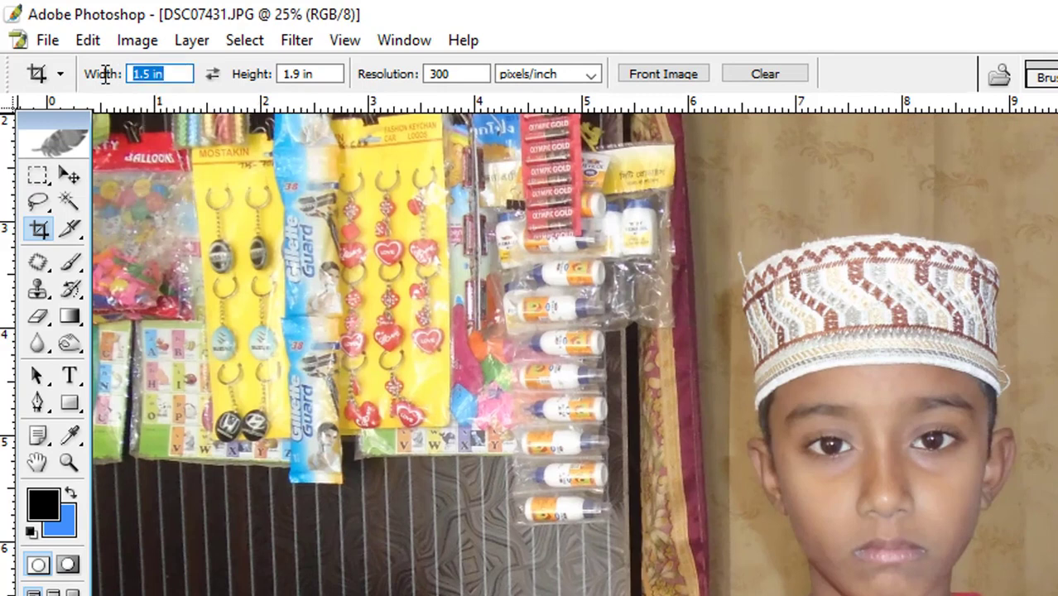
pyautogui.write('1')
pyautogui.press('Tab')
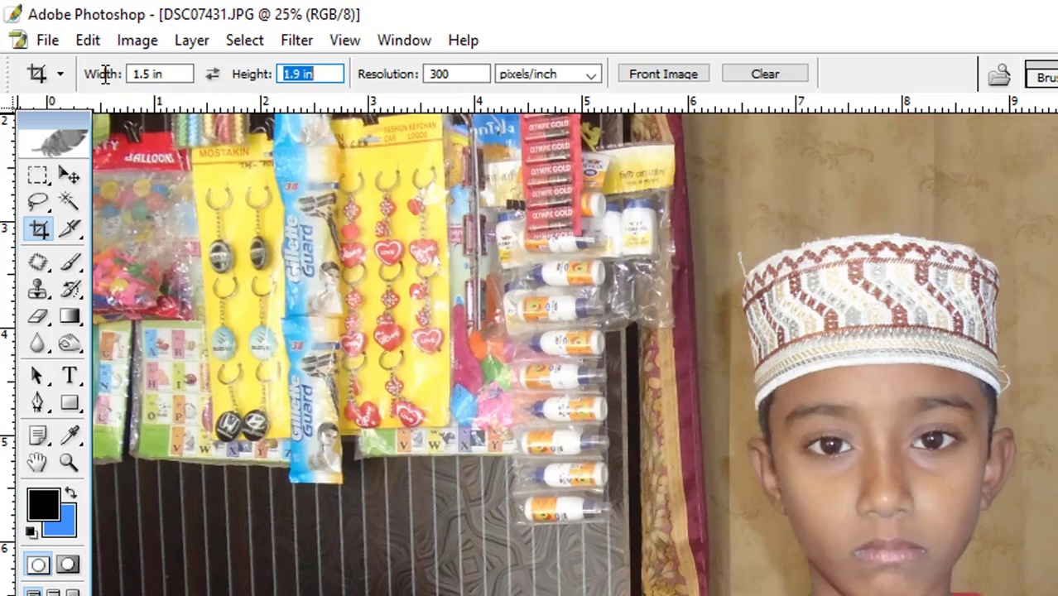
pyautogui.write('1')
pyautogui.press('Tab')
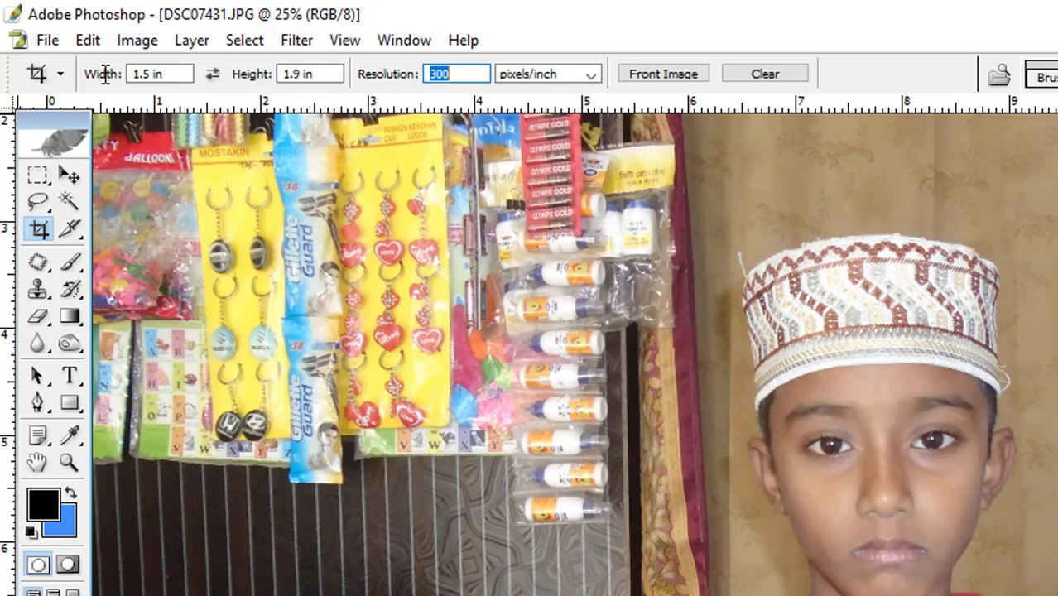
pyautogui.write('3')
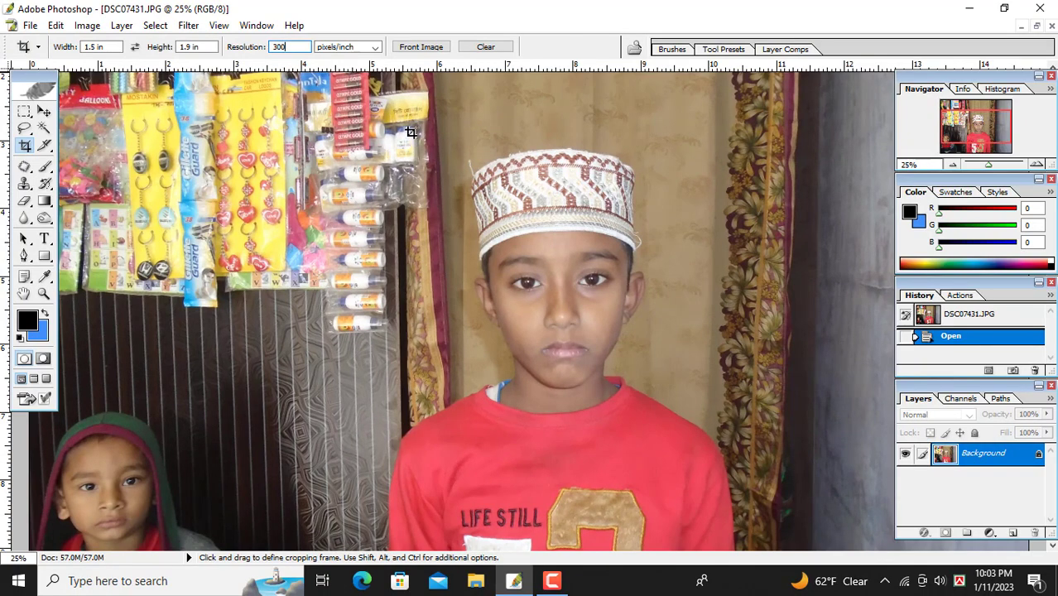
# Crop the photo to the capped boy's head and shoulders, then zoom in on the result.
pyautogui.moveTo(411, 133); pyautogui.dragTo(746, 523)
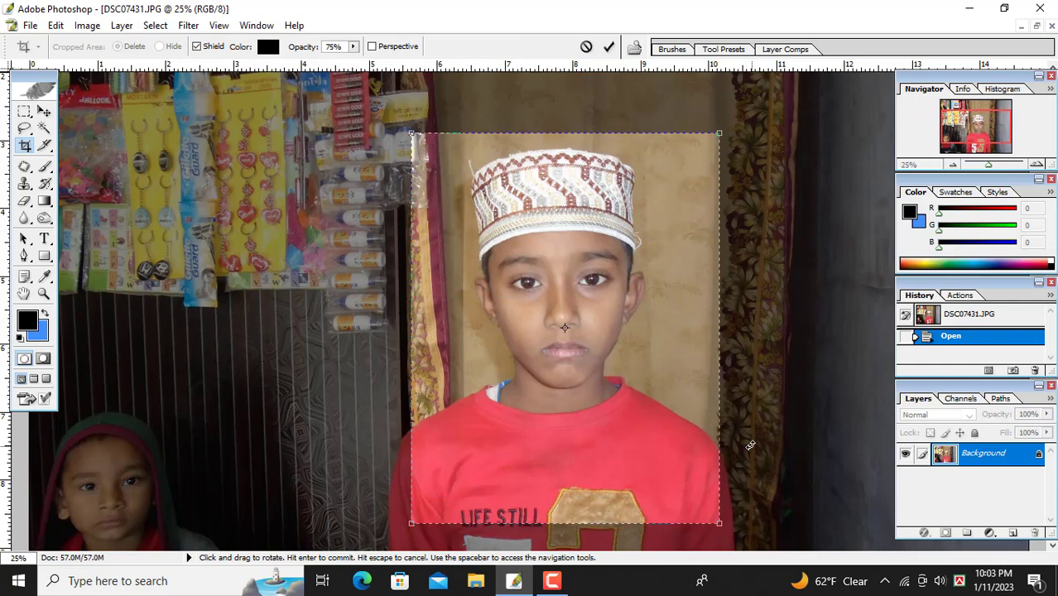
pyautogui.press('Left')
pyautogui.press('Left')
pyautogui.press('Left')
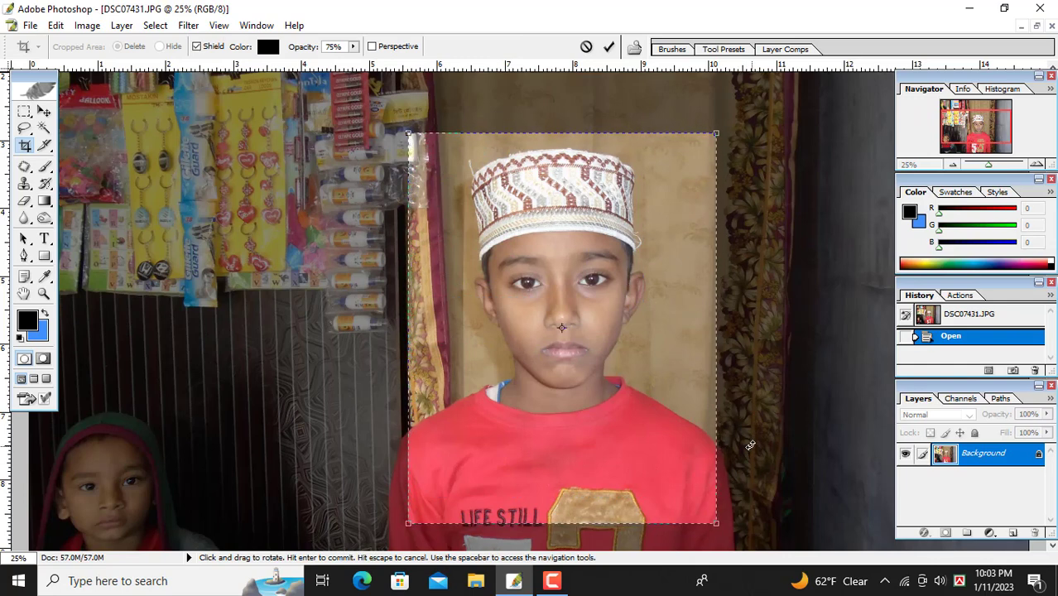
pyautogui.press('Left')
pyautogui.press('Left')
pyautogui.press('Up')
pyautogui.press('Up')
pyautogui.press('Up')
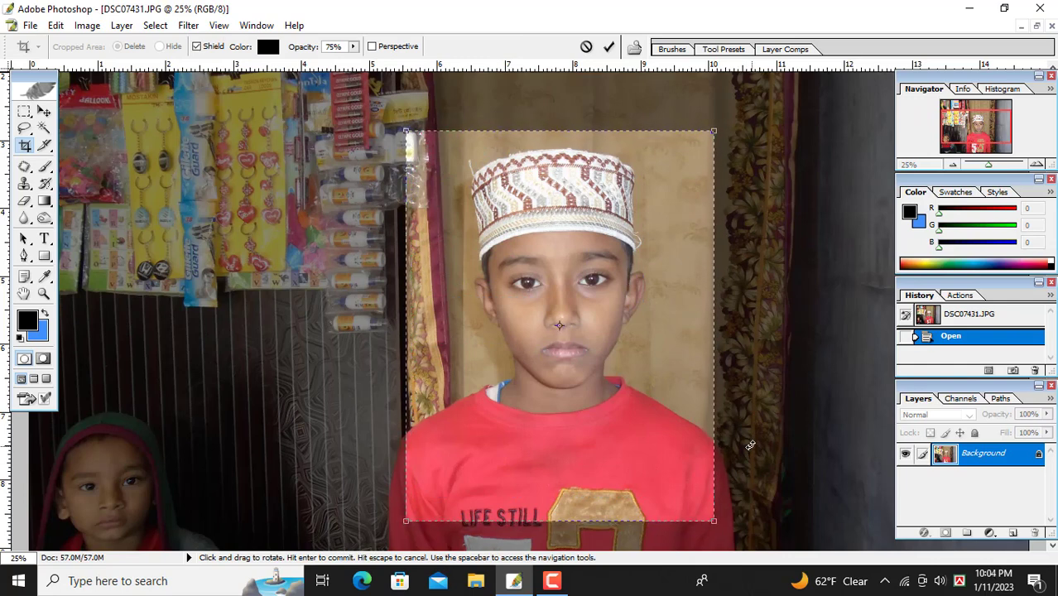
pyautogui.press('Left')
pyautogui.press('Left')
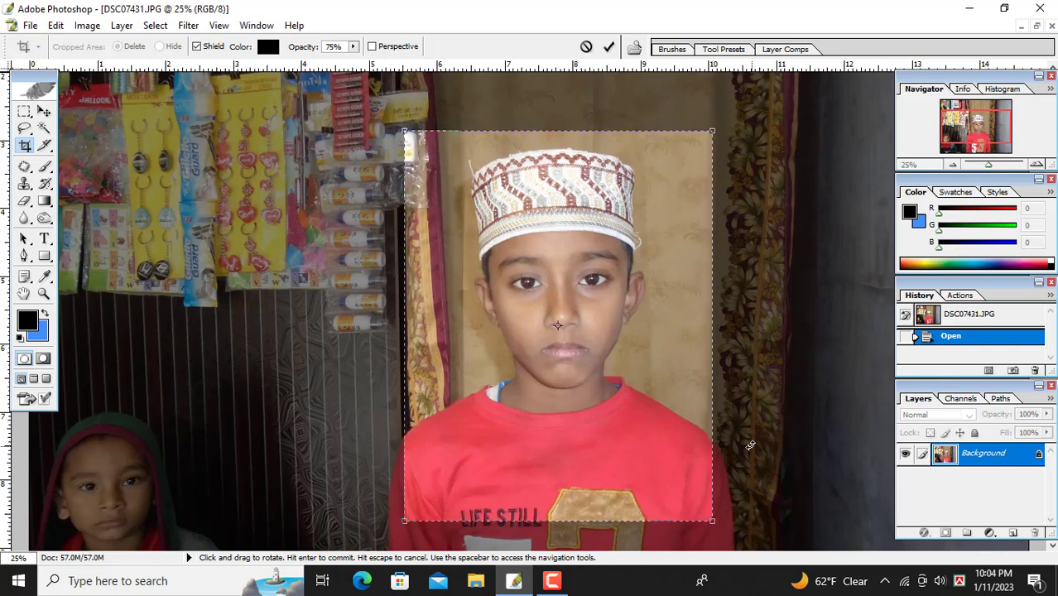
pyautogui.press('Return')
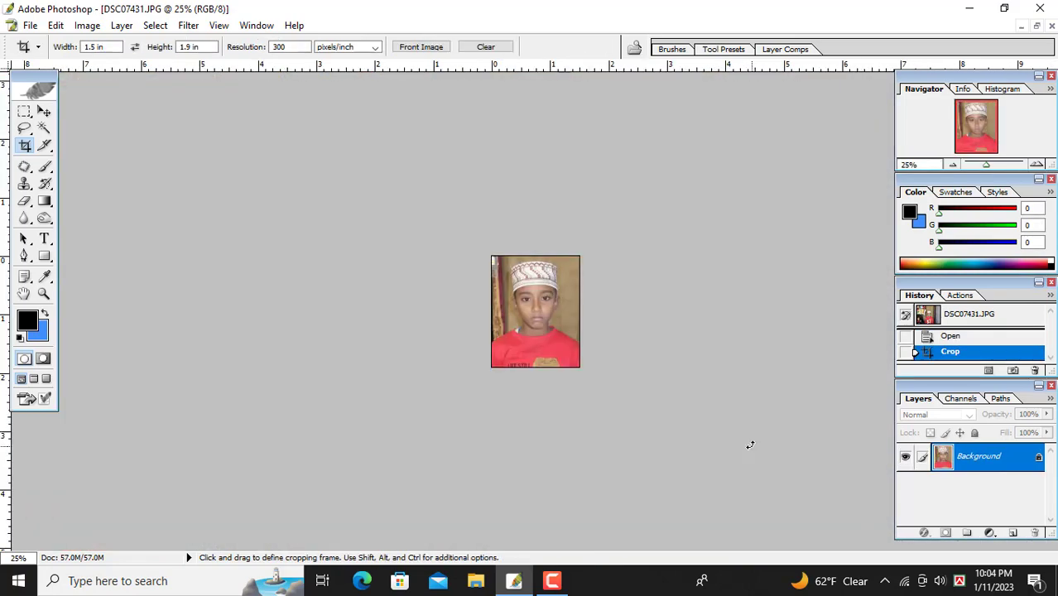
pyautogui.hotkey('ctrl', '+')
pyautogui.hotkey('ctrl', '+')
pyautogui.hotkey('ctrl', '+')
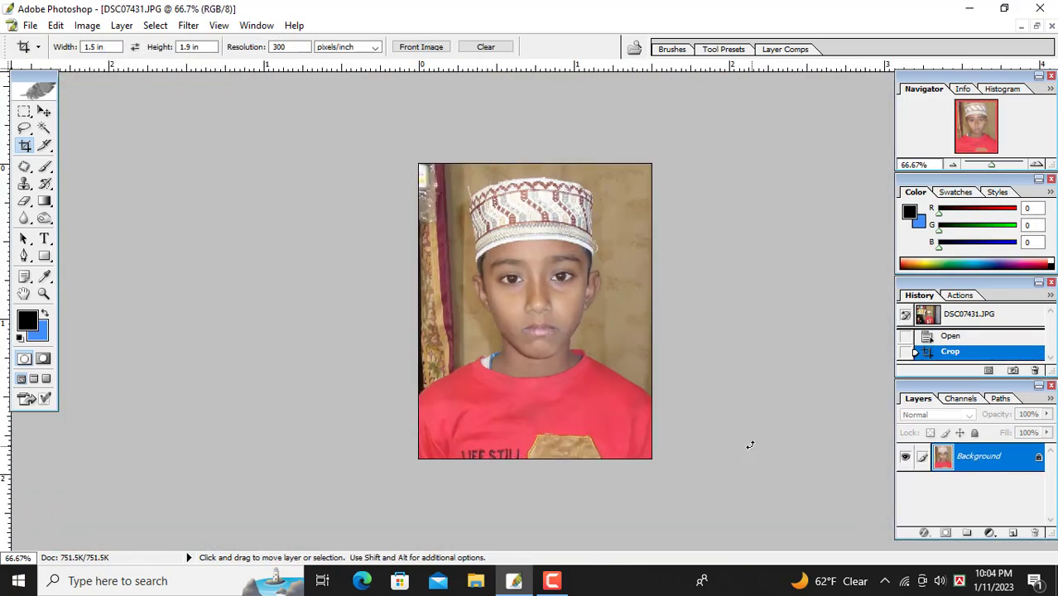
pyautogui.hotkey('ctrl', '+')
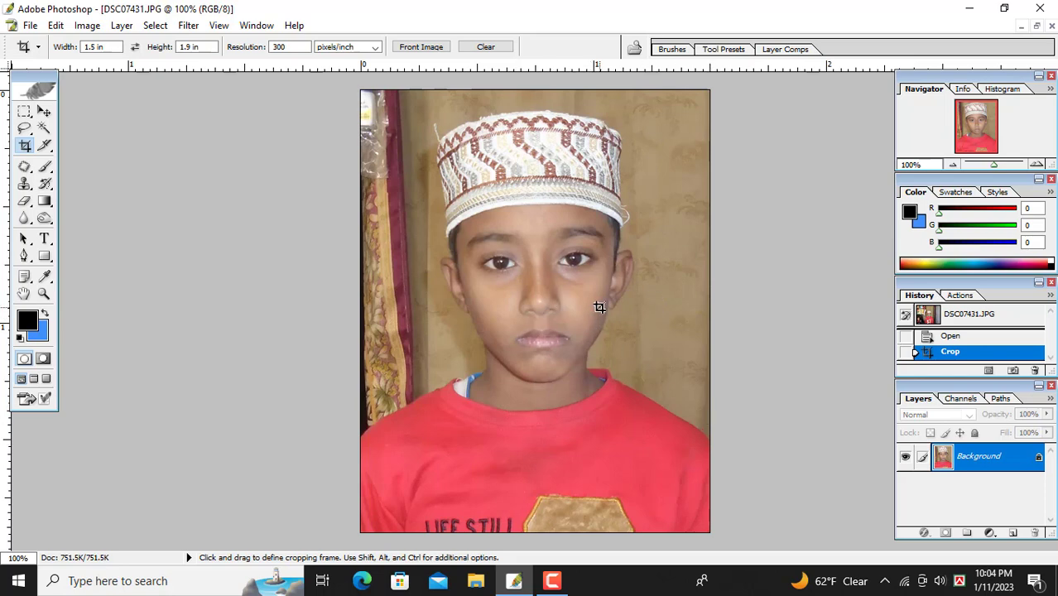
# Apply Levels with input black at 35 and input white at 250.
pyautogui.click(87, 25)
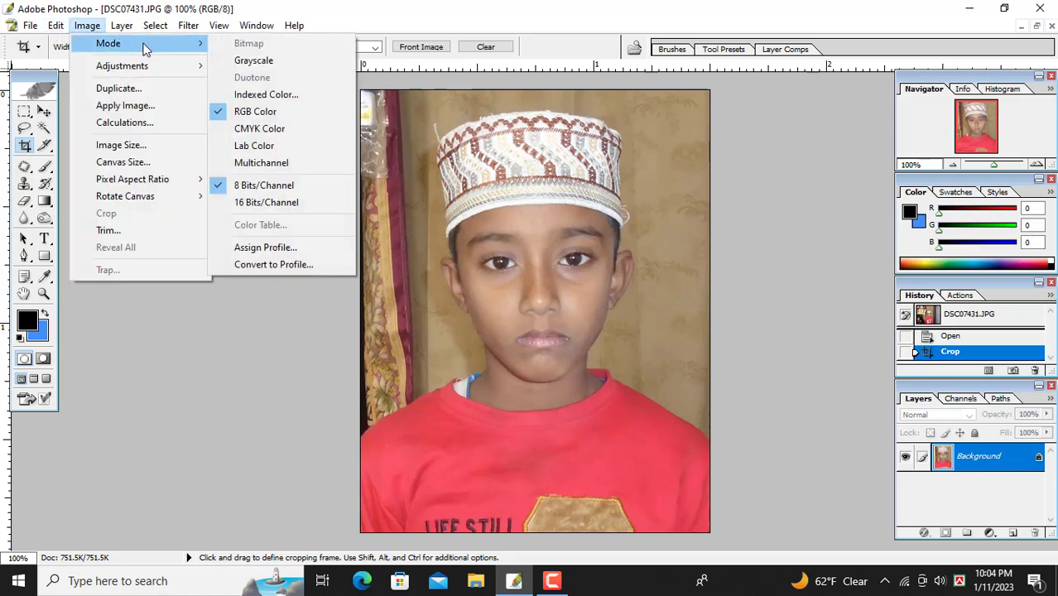
pyautogui.moveTo(132, 66)
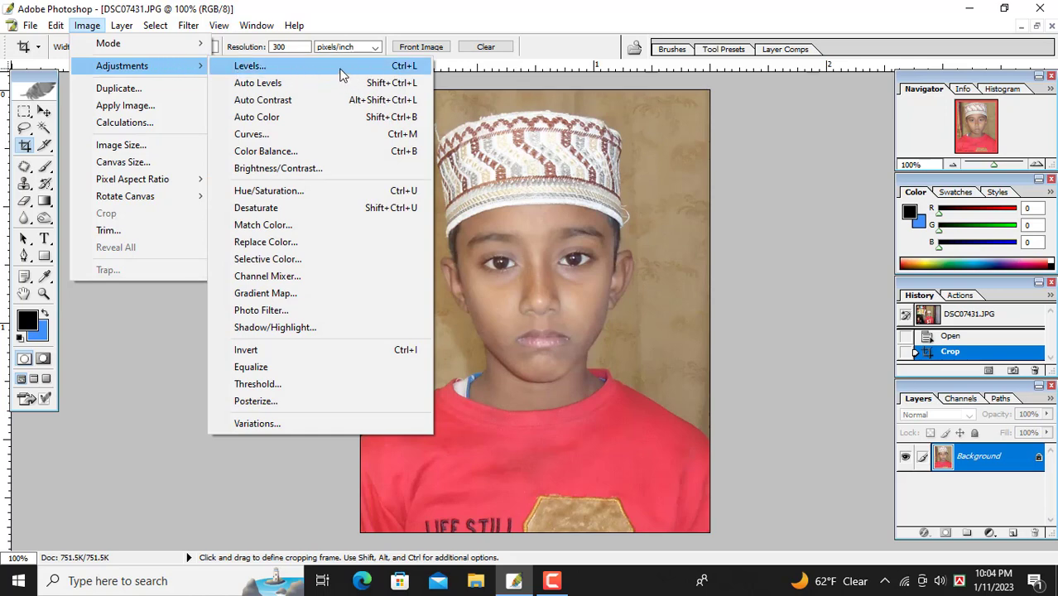
pyautogui.click(342, 70)
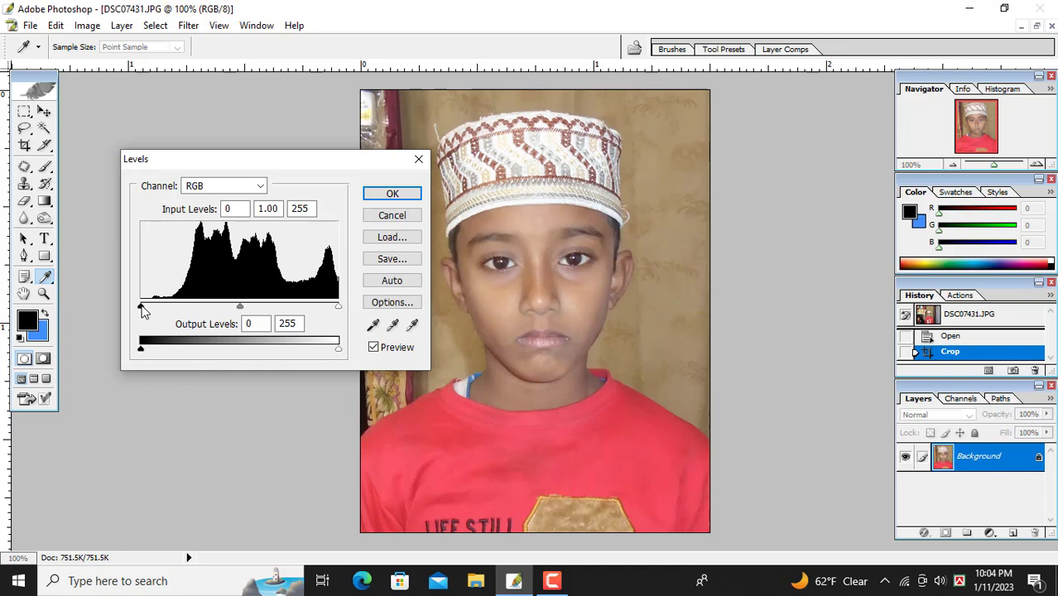
pyautogui.moveTo(142, 309); pyautogui.dragTo(165, 309)
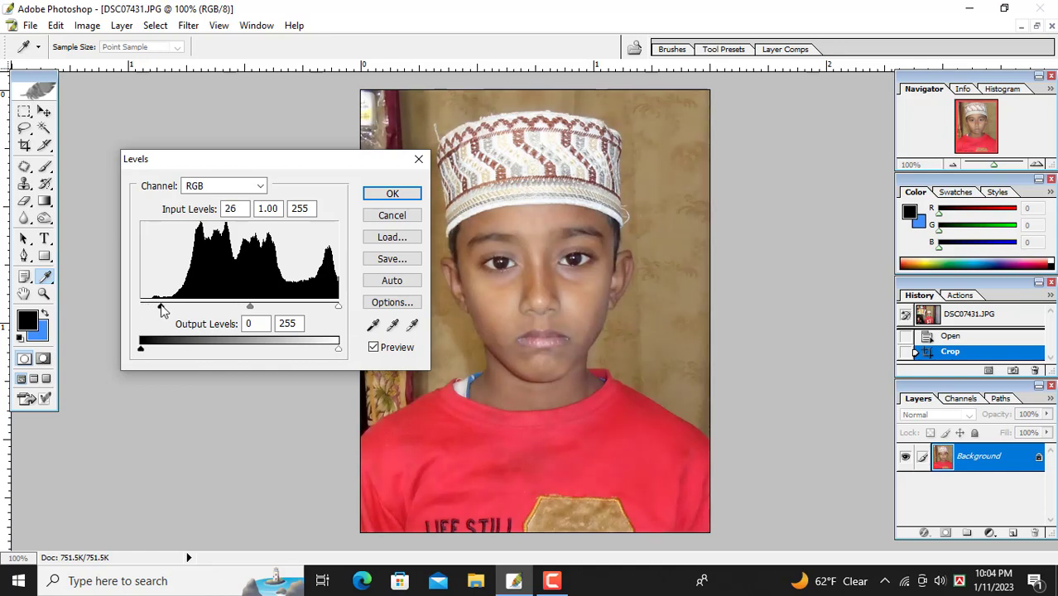
pyautogui.moveTo(167, 309); pyautogui.dragTo(169, 309)
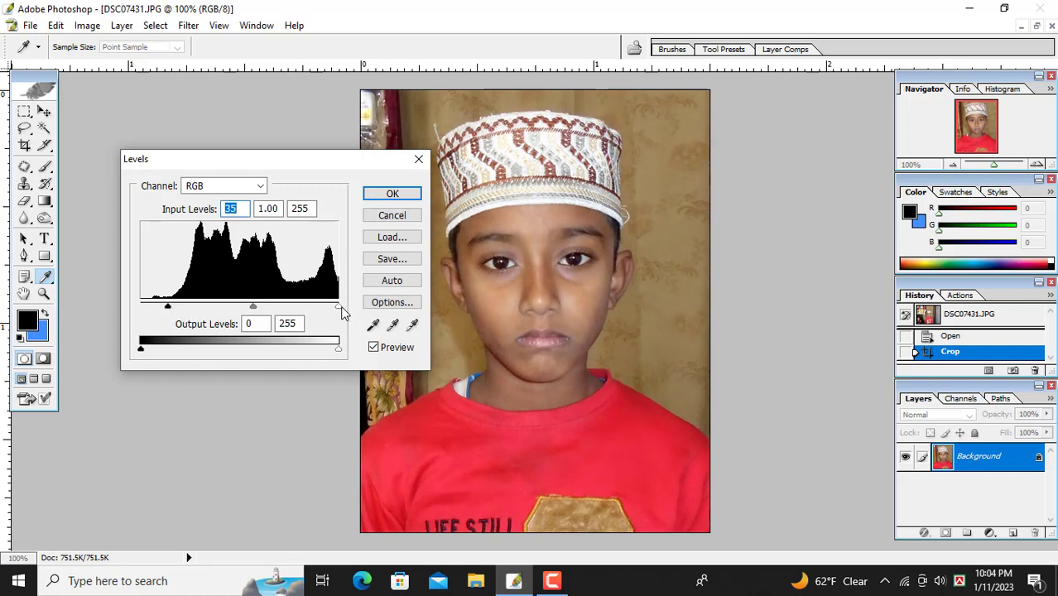
pyautogui.moveTo(339, 308); pyautogui.dragTo(336, 311)
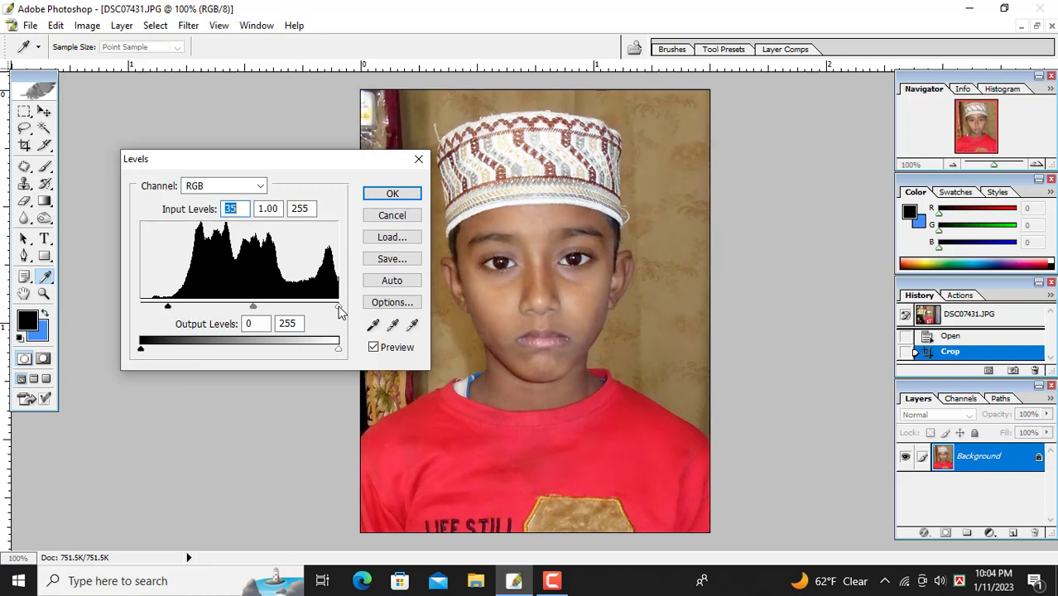
pyautogui.click(399, 192)
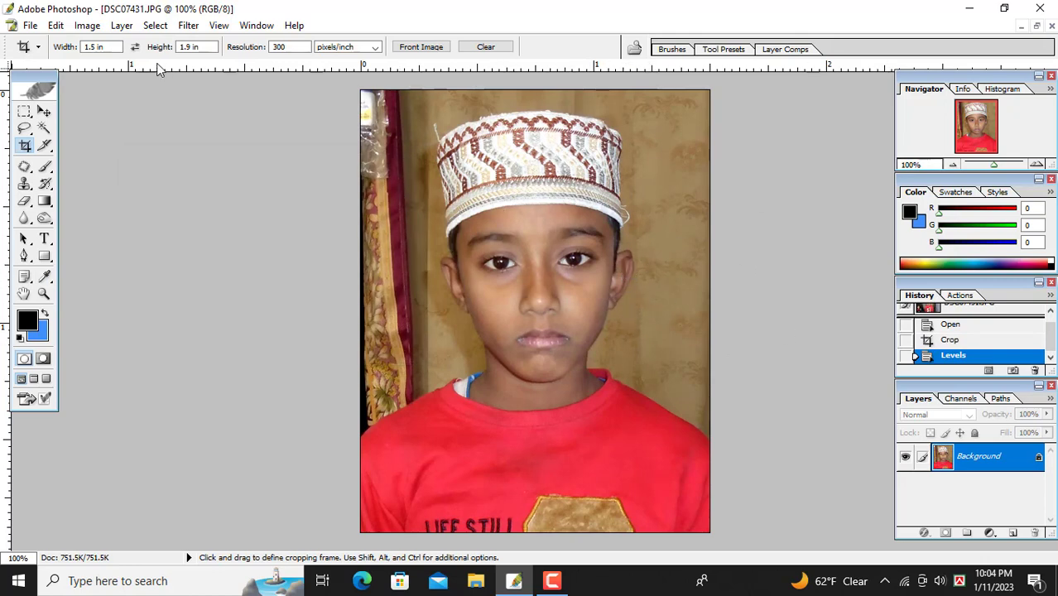
# In Selective Color, reduce Black to -8 in Reds and lower Black in Yellows.
pyautogui.click(87, 26)
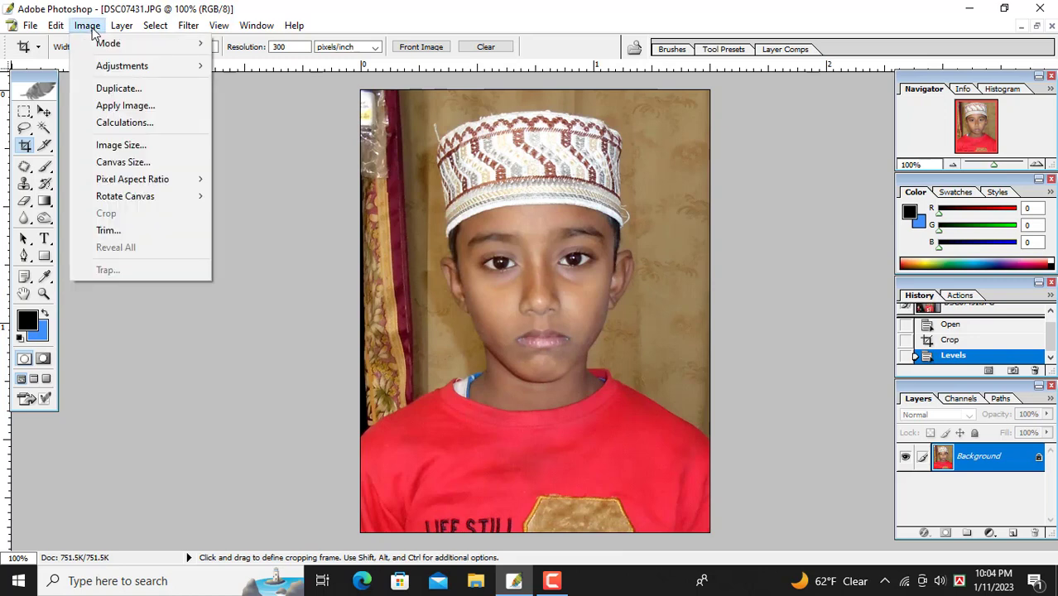
pyautogui.moveTo(121, 65)
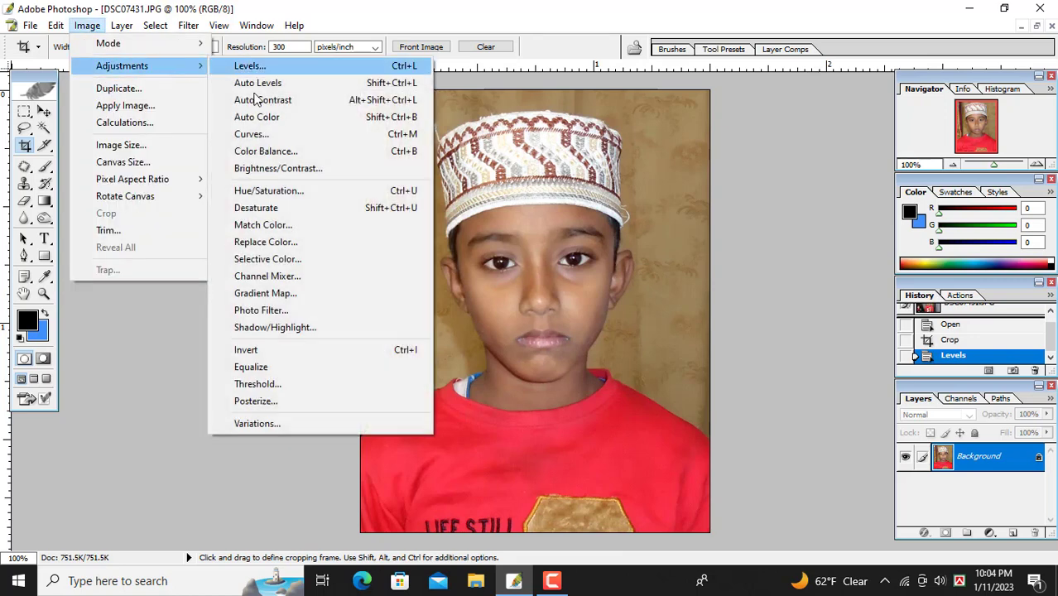
pyautogui.click(281, 261)
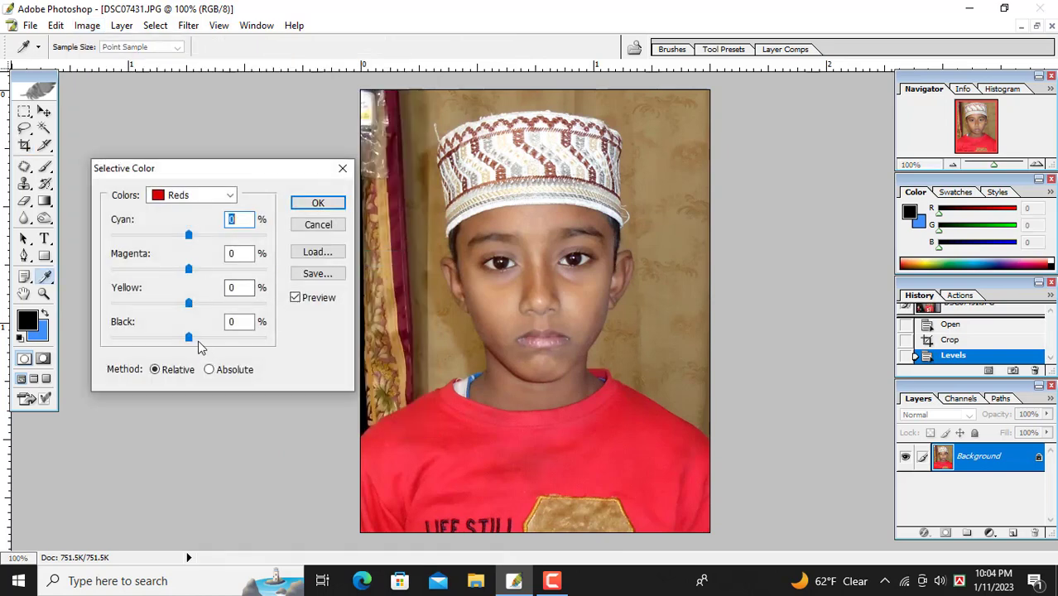
pyautogui.click(188, 338)
pyautogui.moveTo(188, 337); pyautogui.dragTo(183, 338)
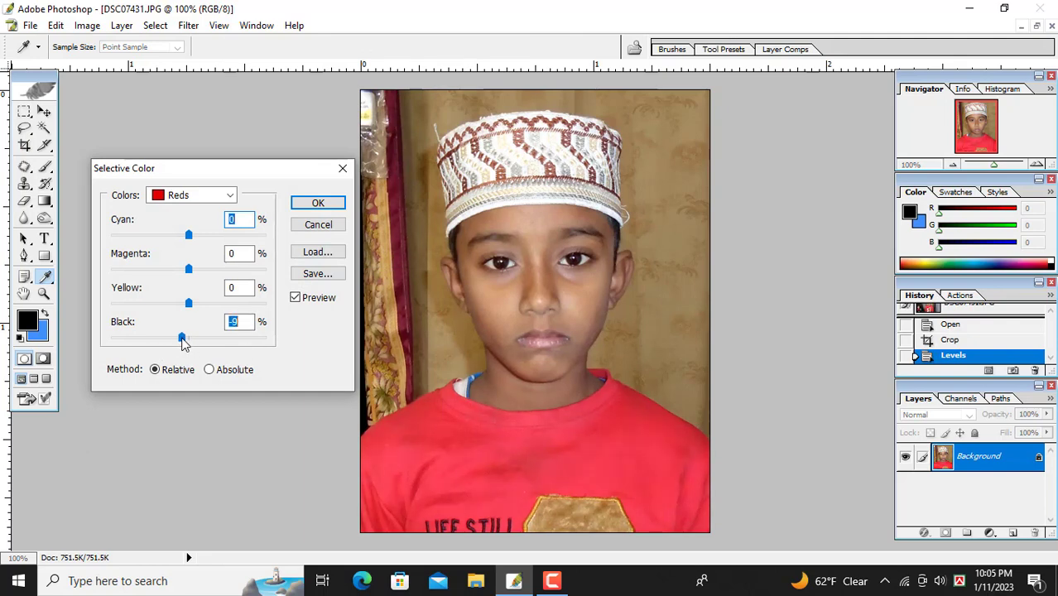
pyautogui.click(228, 194)
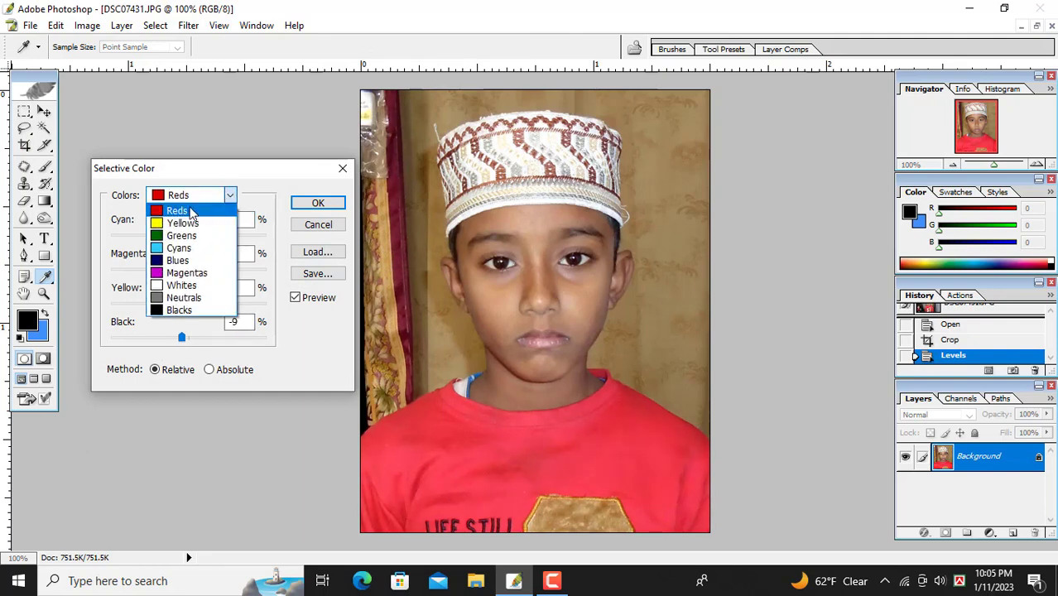
pyautogui.click(180, 223)
pyautogui.moveTo(189, 338); pyautogui.dragTo(180, 339)
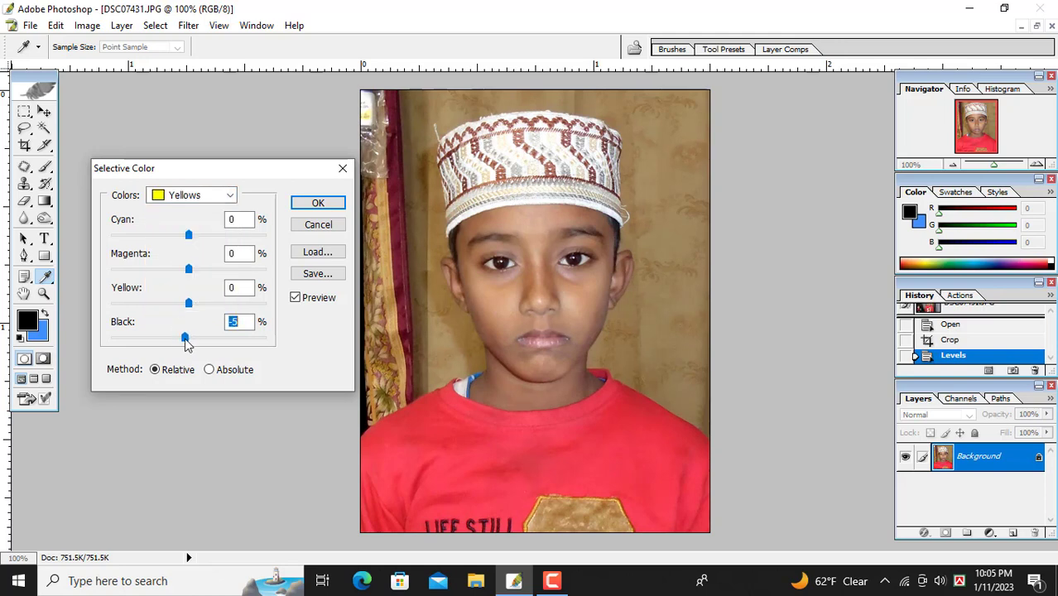
# Raise Black to +10 in Blacks and slightly in Neutrals, then apply Selective Color.
pyautogui.click(228, 195)
pyautogui.click(202, 312)
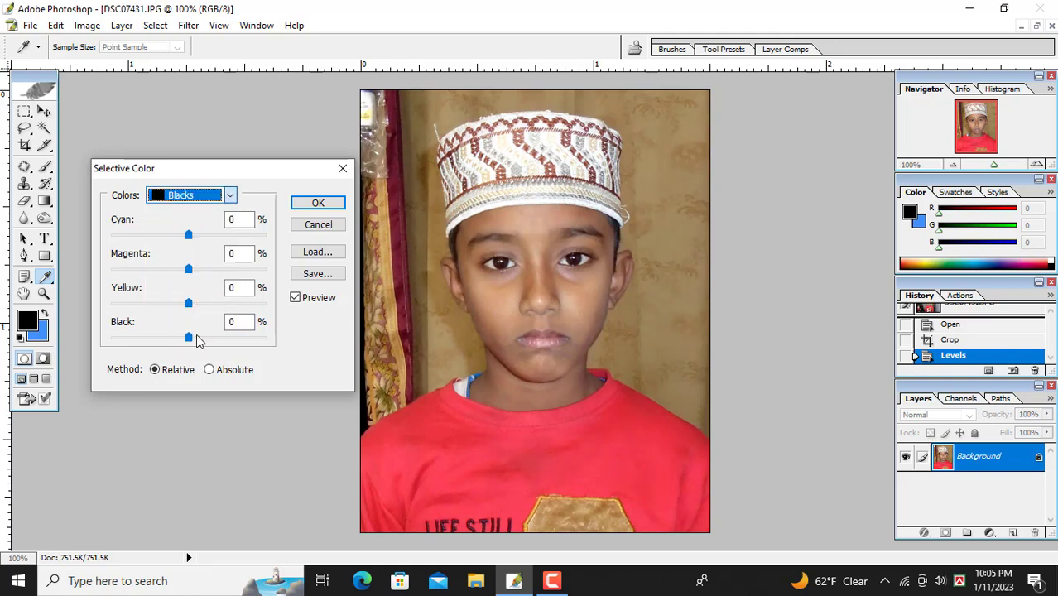
pyautogui.moveTo(189, 338); pyautogui.dragTo(199, 339)
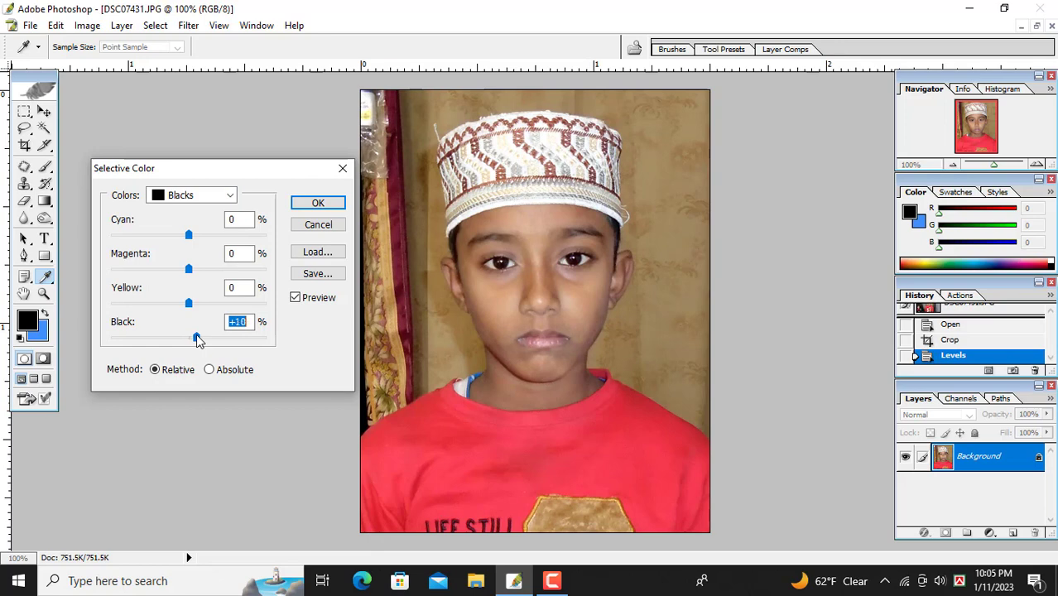
pyautogui.click(224, 195)
pyautogui.click(192, 298)
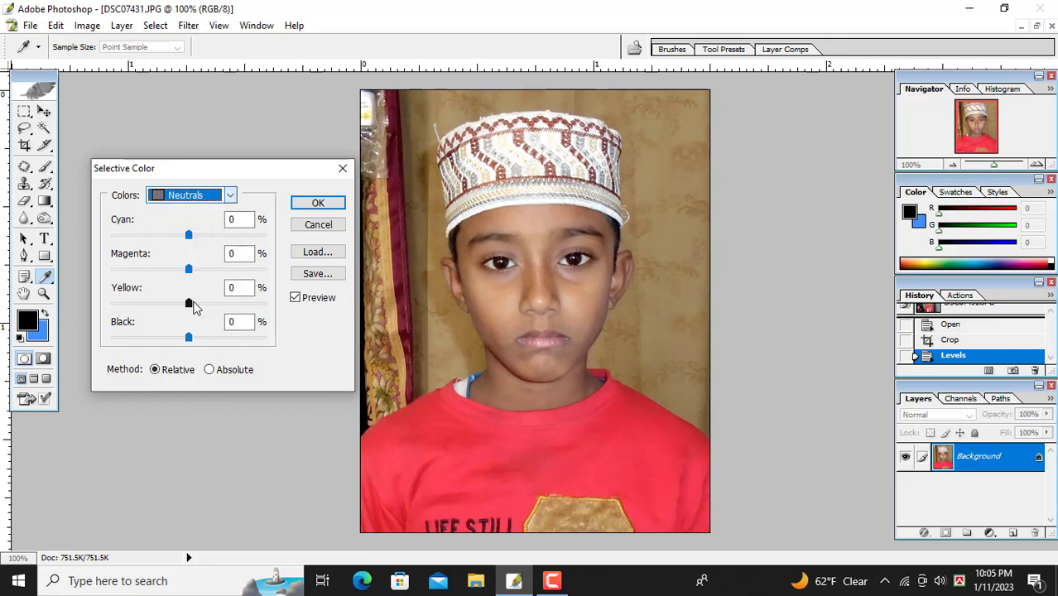
pyautogui.moveTo(189, 337); pyautogui.dragTo(188, 344)
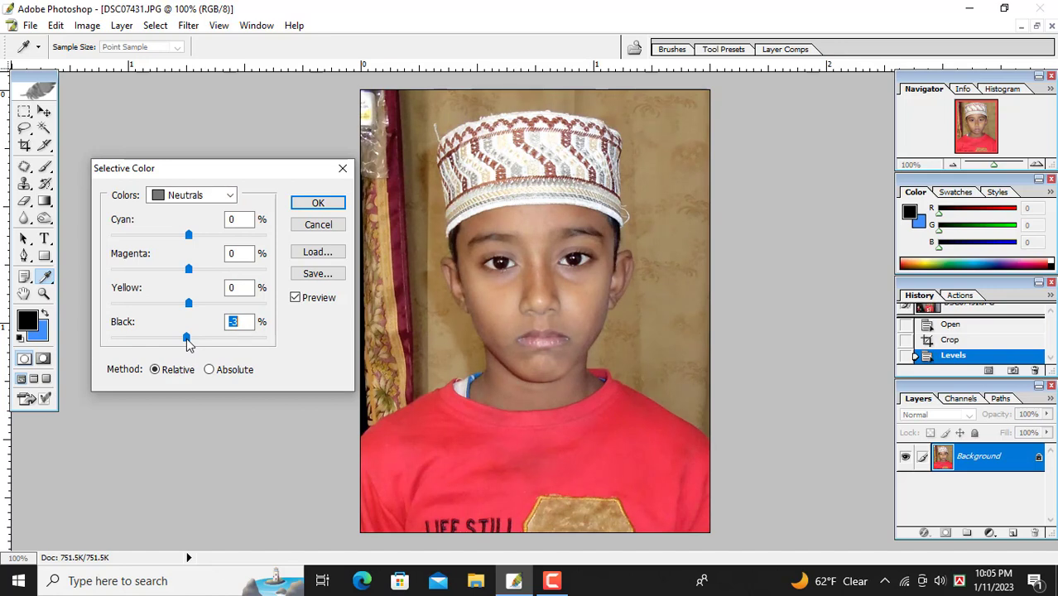
pyautogui.click(318, 202)
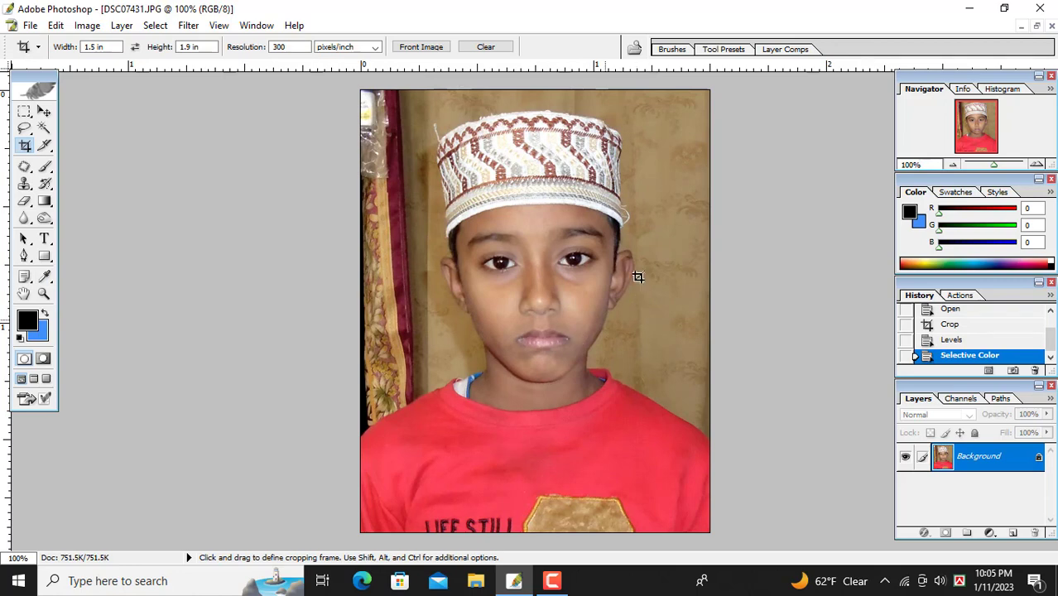
# Apply Grain Surgery's Remove Grain 2 filter with Noise Reduction at about 10%.
pyautogui.click(189, 26)
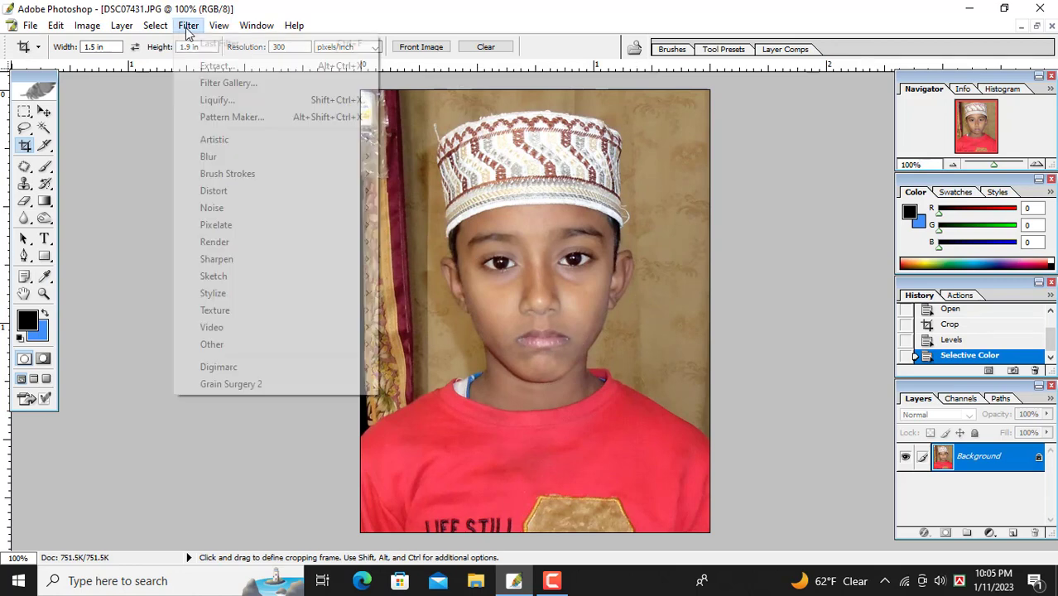
pyautogui.moveTo(231, 384)
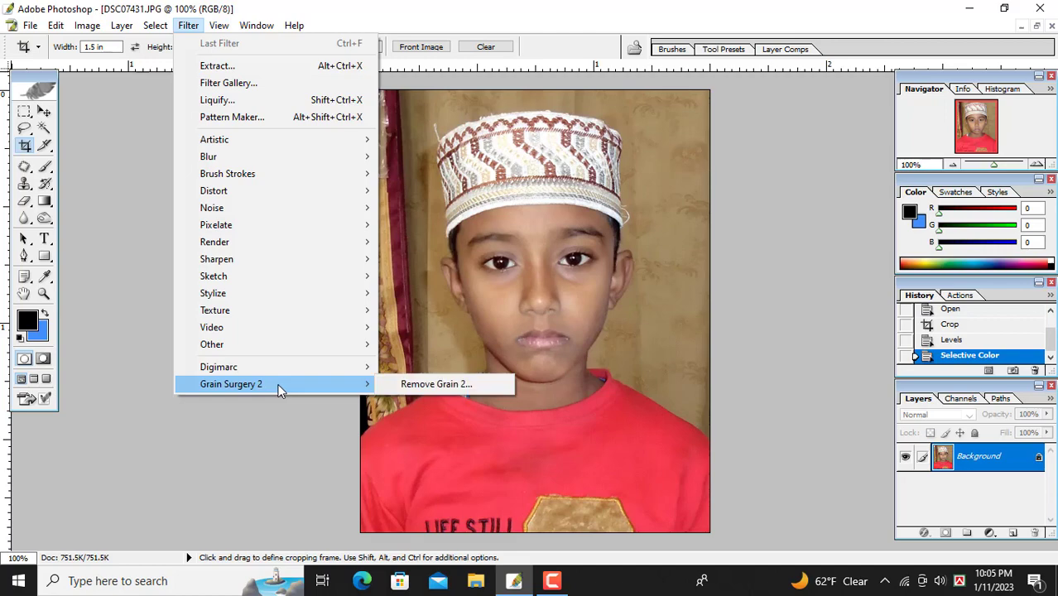
pyautogui.click(466, 386)
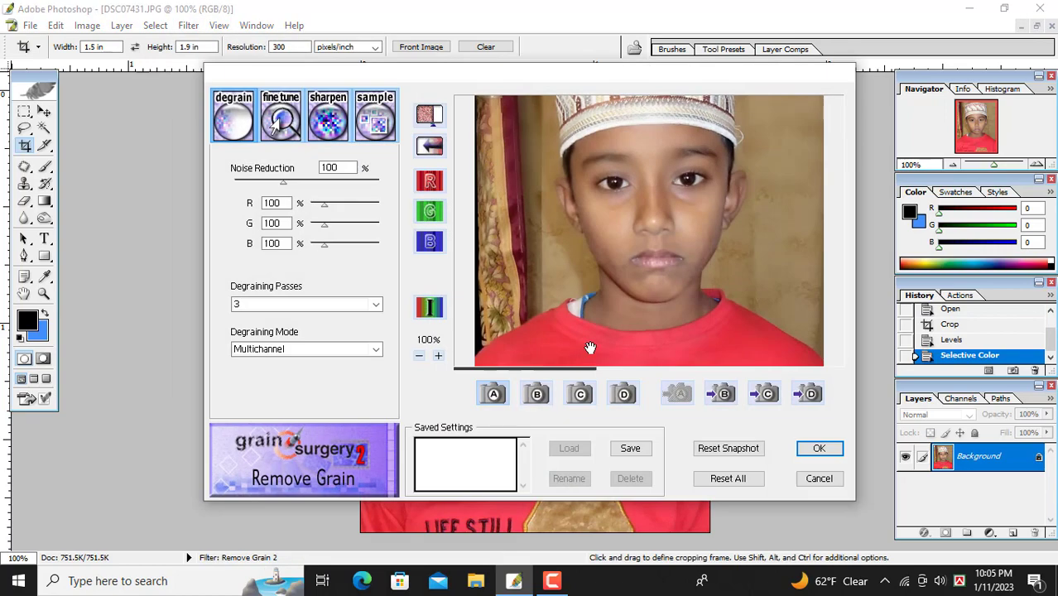
pyautogui.click(240, 182)
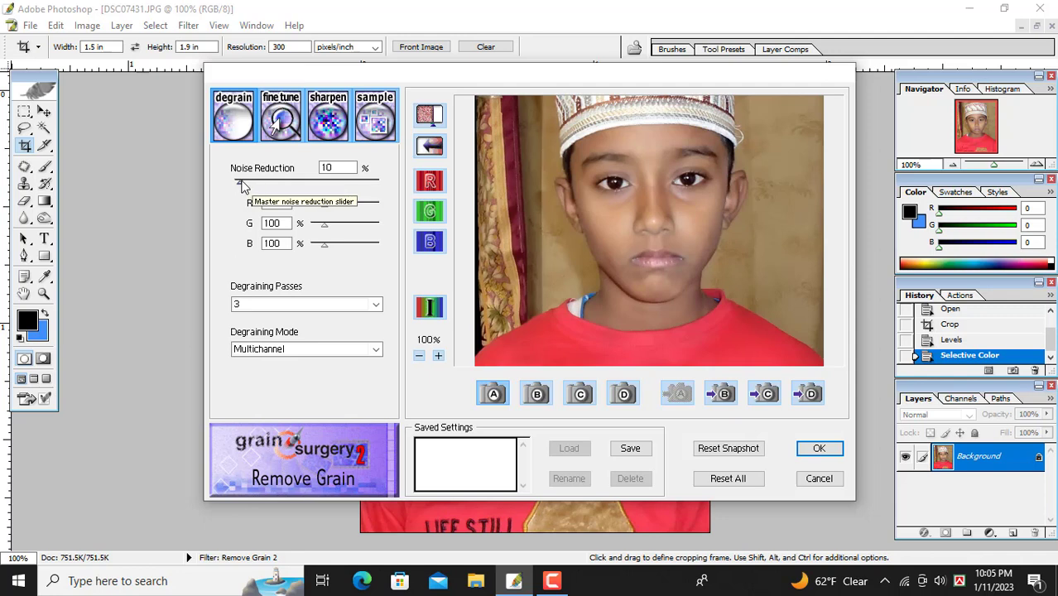
pyautogui.click(241, 183)
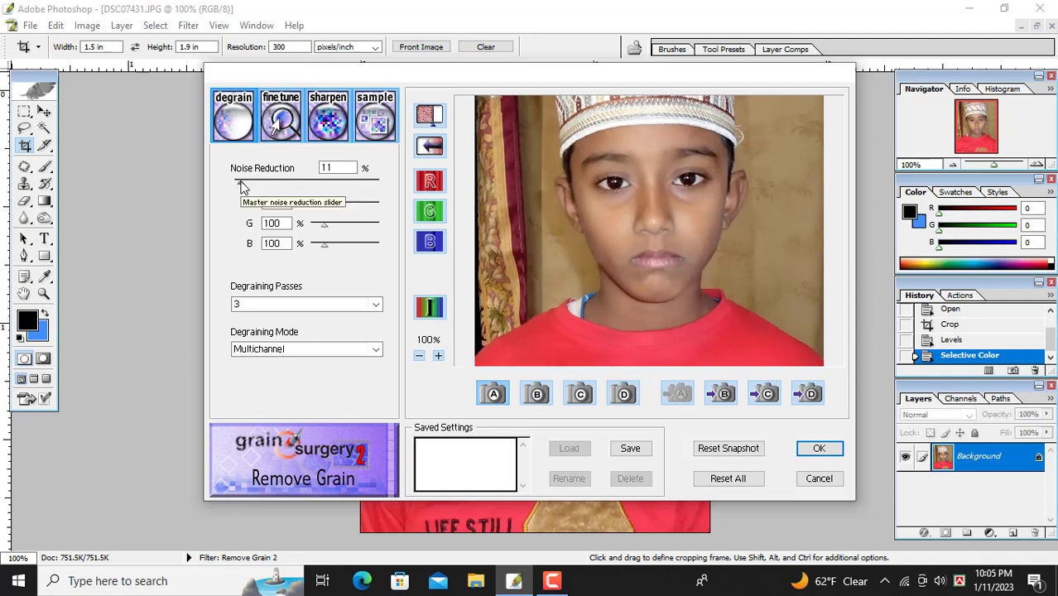
pyautogui.moveTo(238, 183); pyautogui.dragTo(236, 182)
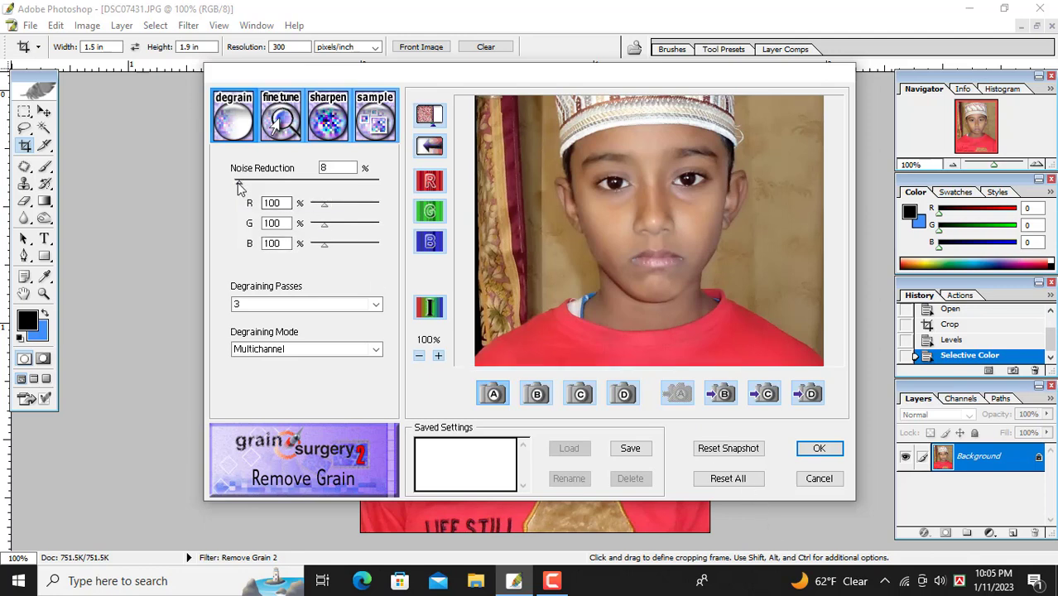
pyautogui.click(818, 449)
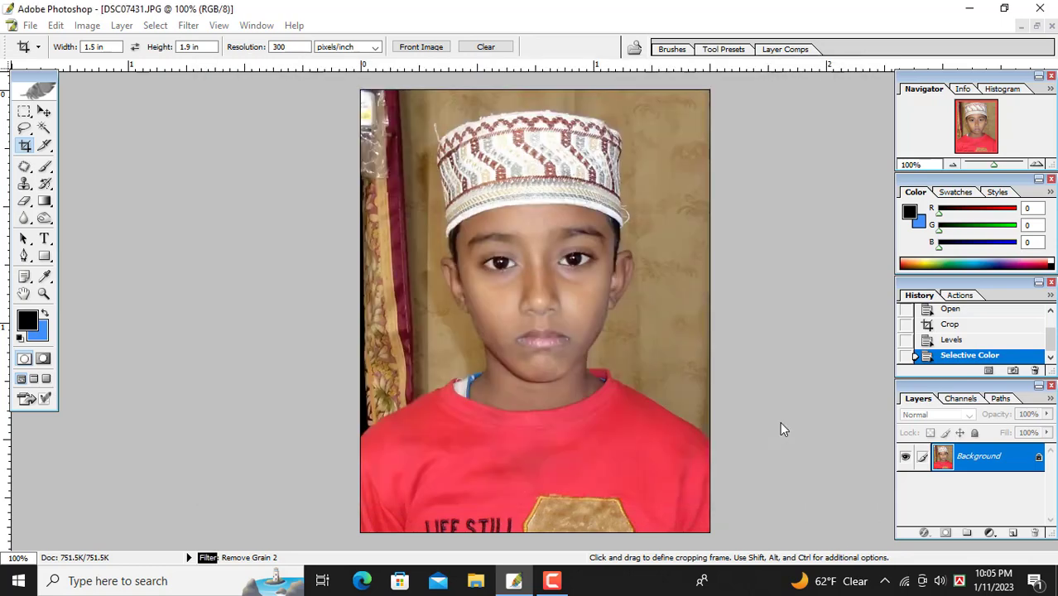
# Zoom to 200% and set up the Brush Tool at size 40 and 25% opacity.
pyautogui.hotkey('ctrl', '+')
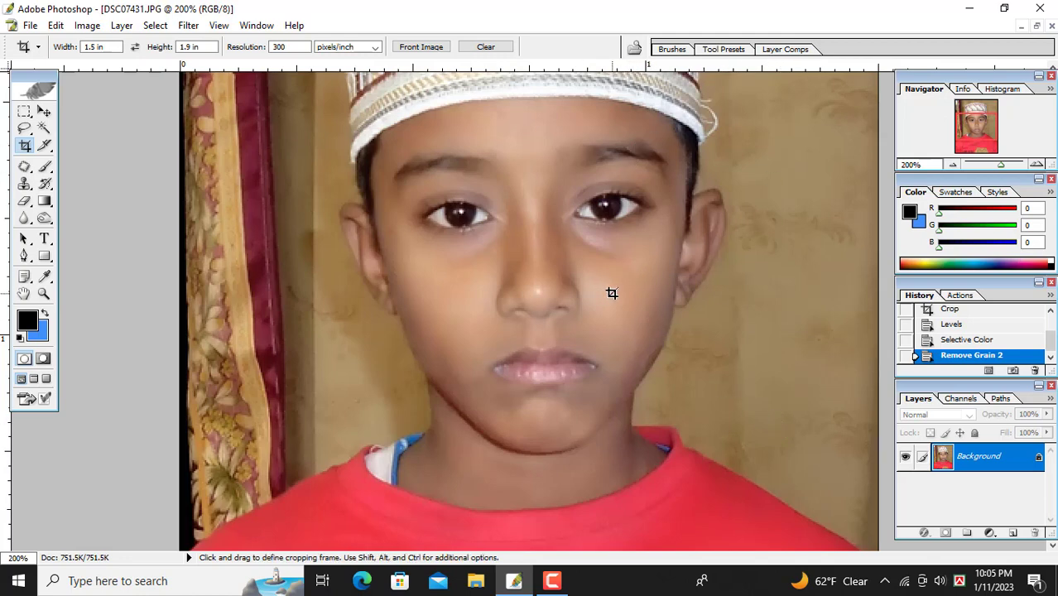
pyautogui.press('b')
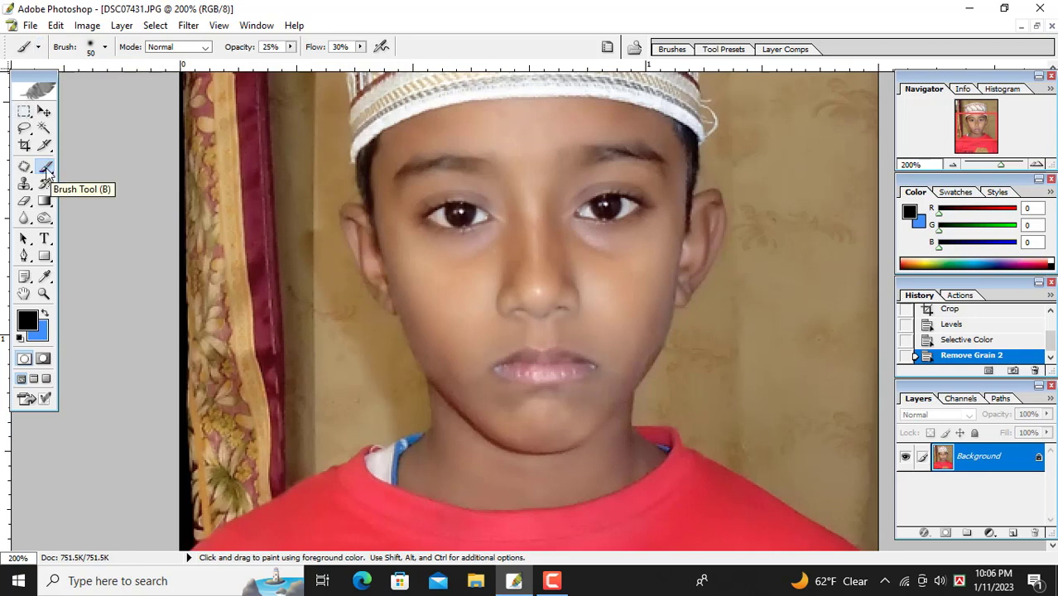
pyautogui.click(46, 171)
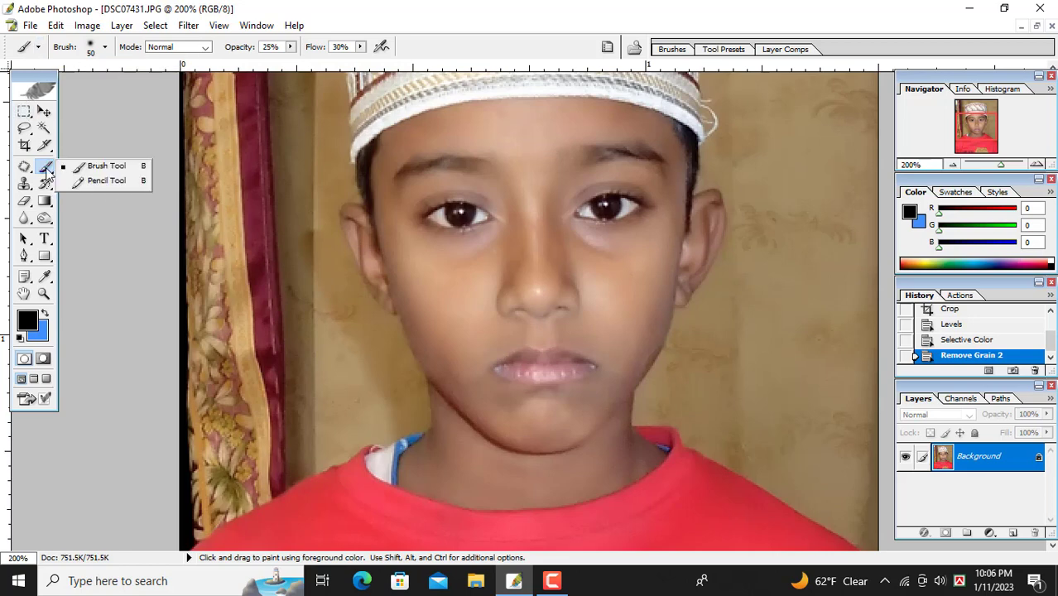
pyautogui.click(104, 166)
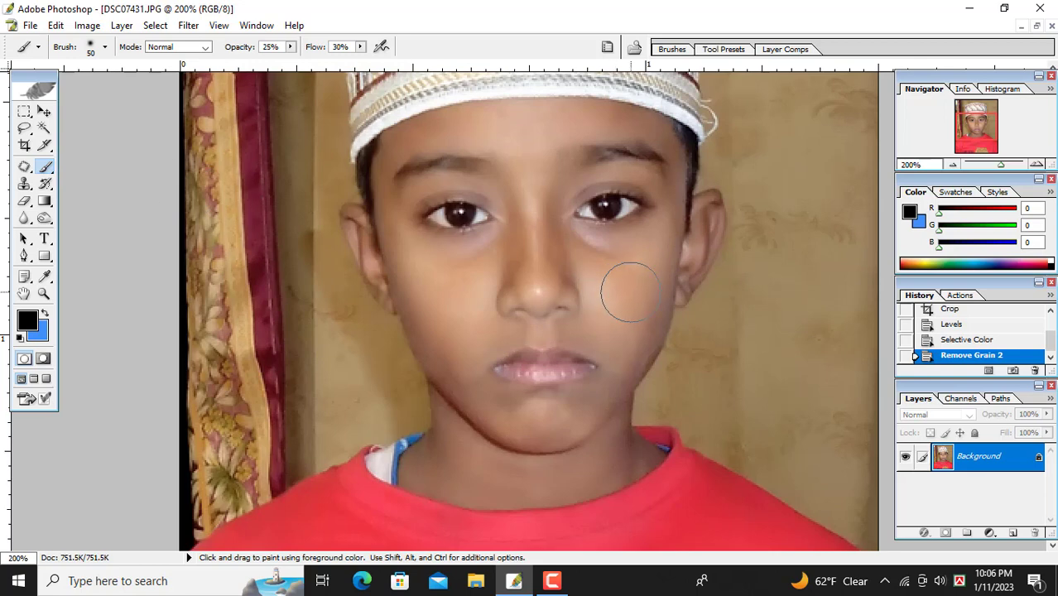
pyautogui.press('[')
pyautogui.press('[')
pyautogui.press(']')
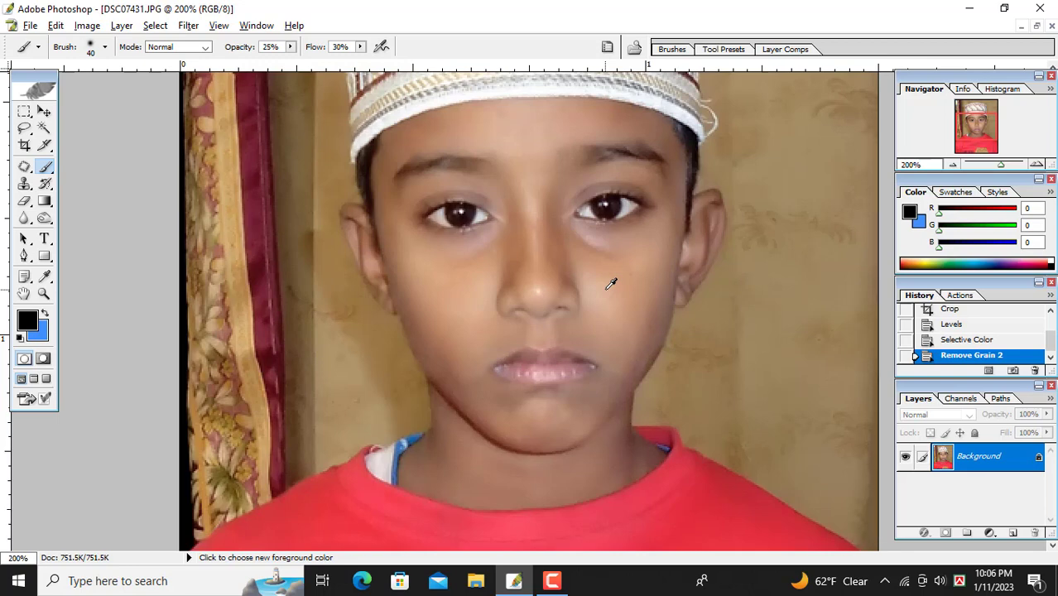
# Sample the cheek's skin tone and paint it over the chin, under the eye and nose bridge.
pyautogui.keyDown('alt'); pyautogui.click(607, 286); pyautogui.keyUp('alt')
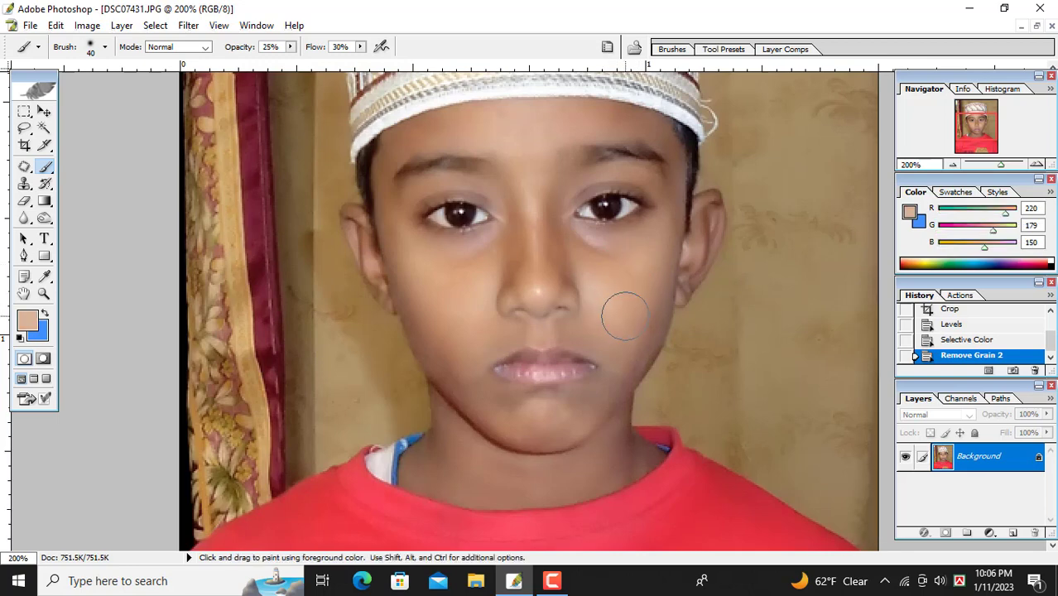
pyautogui.moveTo(629, 349); pyautogui.dragTo(597, 340)
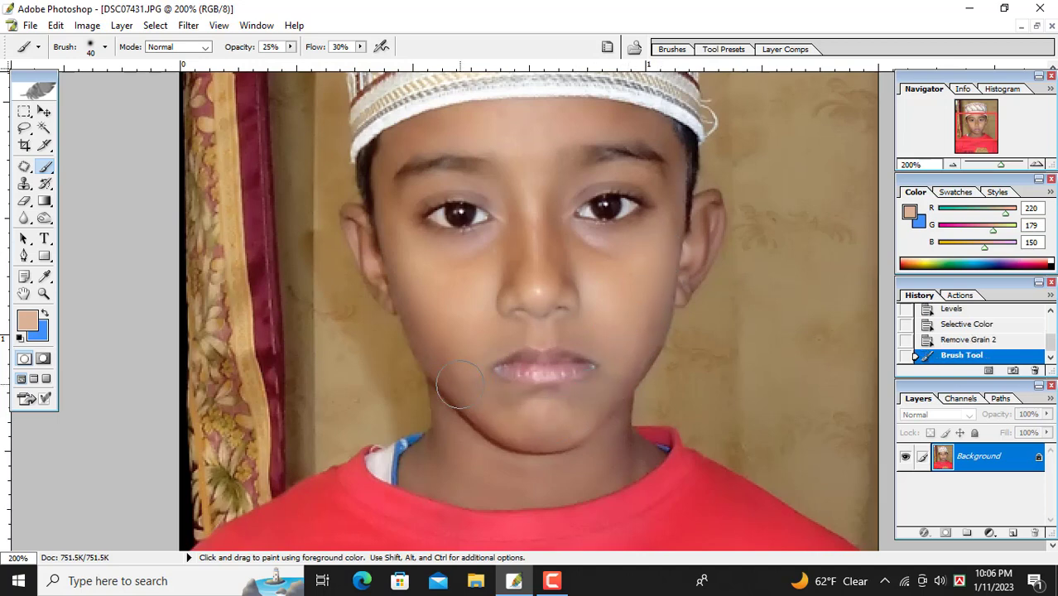
pyautogui.moveTo(422, 260); pyautogui.dragTo(470, 270)
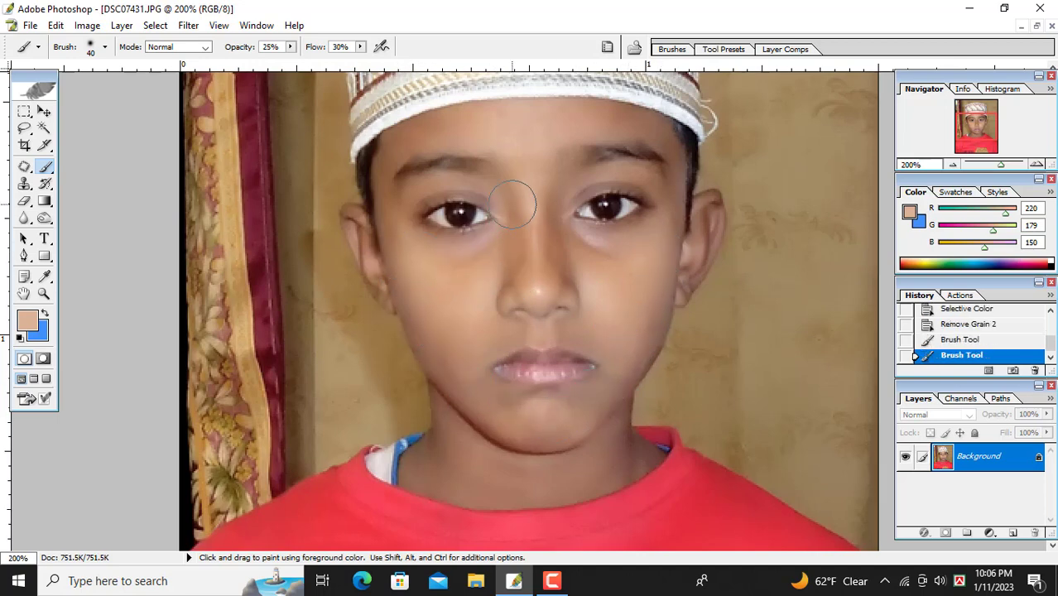
pyautogui.moveTo(533, 196)
pyautogui.mouseDown()
pyautogui.moveTo(548, 238)
pyautogui.moveTo(518, 279)
pyautogui.mouseUp()
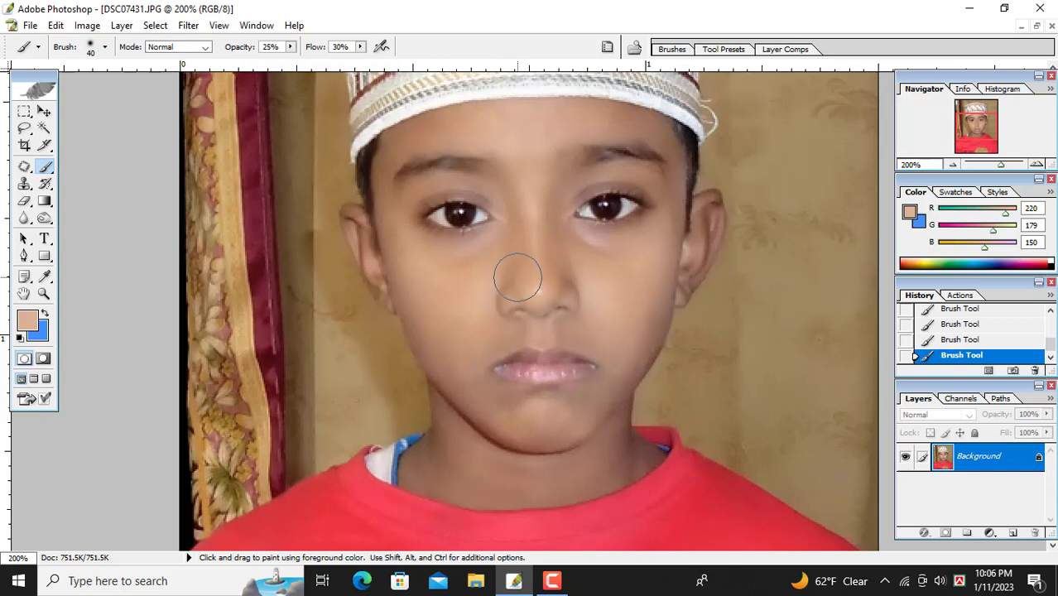
pyautogui.scroll(-1, 571, 286)
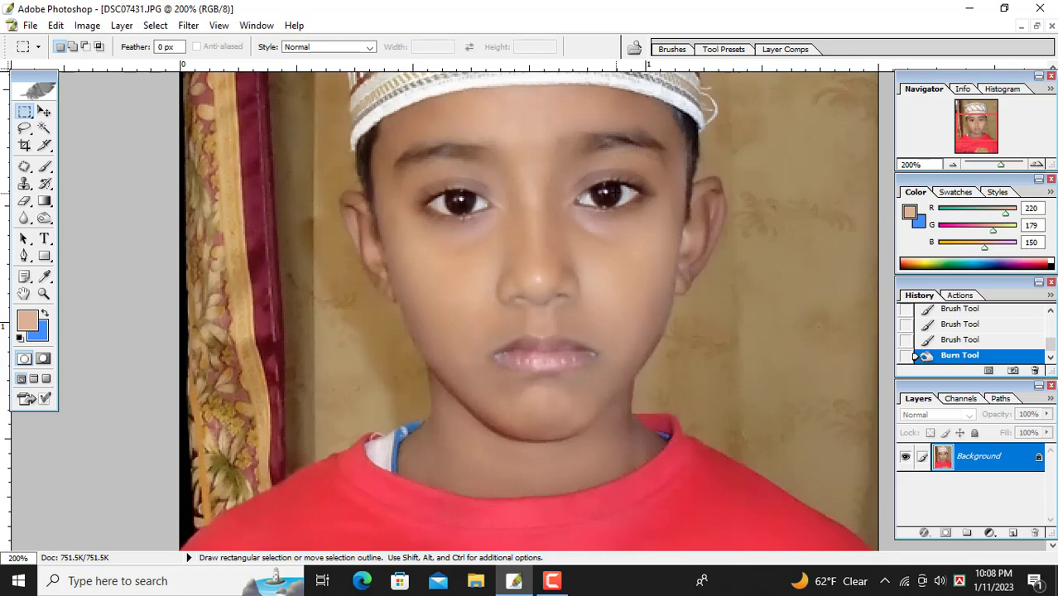
# Darken both eyes with the Burn Tool, then shrink the brush to size 10.
pyautogui.press('o')
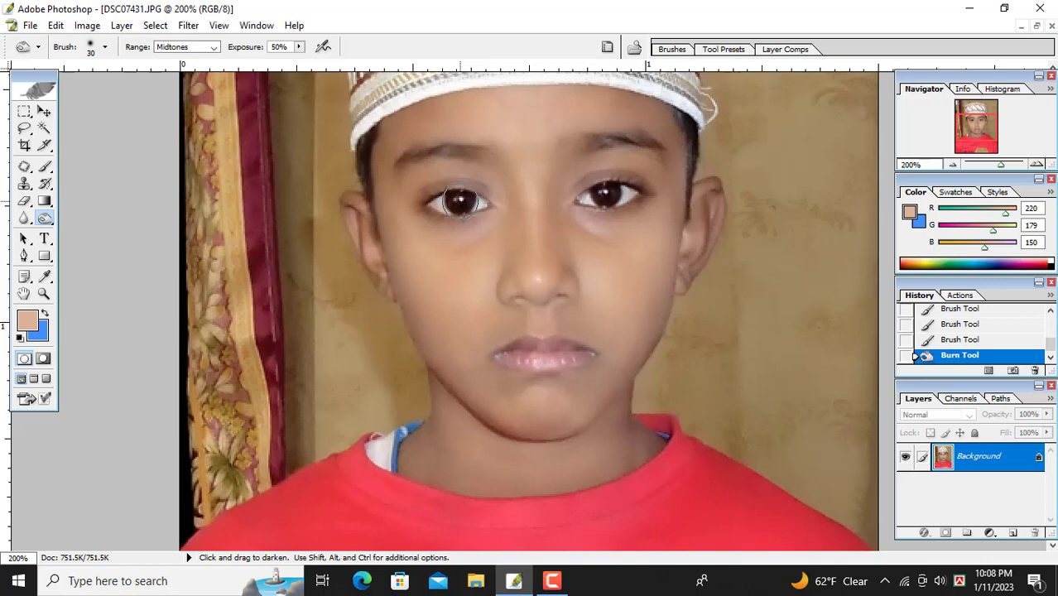
pyautogui.moveTo(459, 201); pyautogui.dragTo(464, 202)
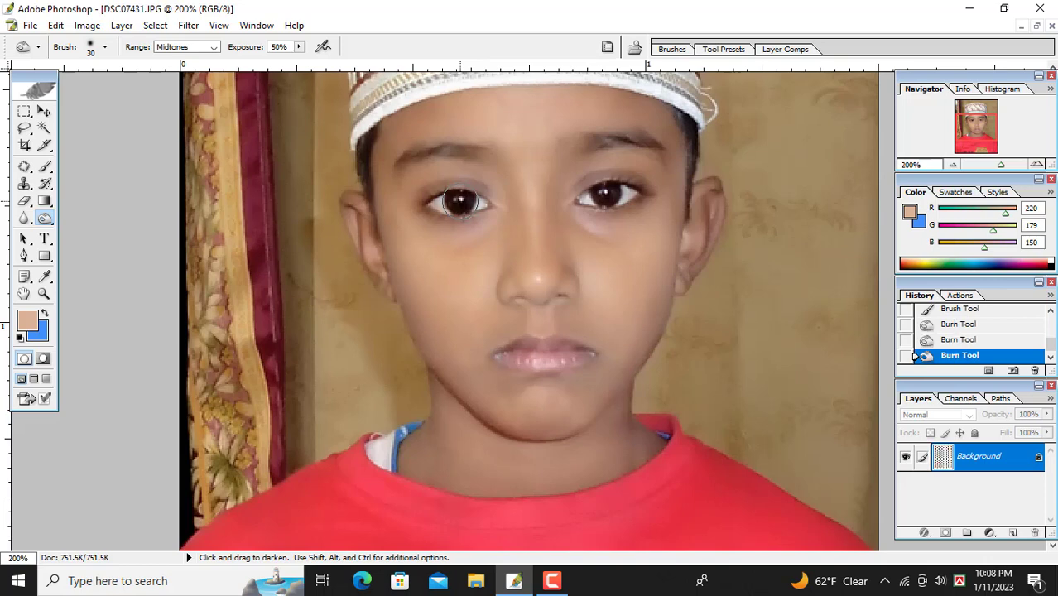
pyautogui.click(605, 196)
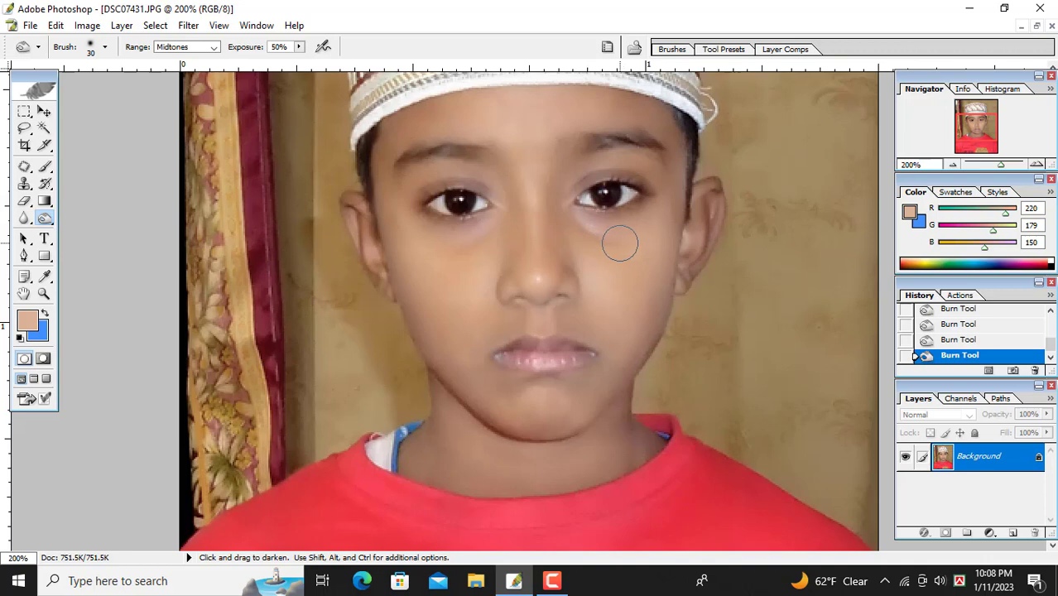
pyautogui.press('[')
pyautogui.press('[')
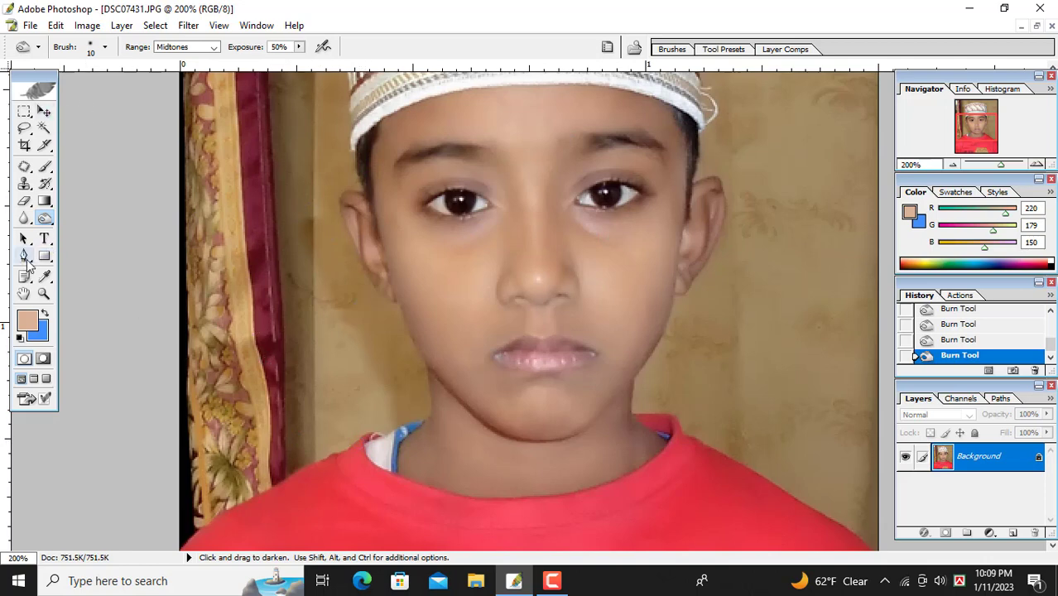
# Start a Pen path along the left shoulder and collar, up the left side of the neck.
pyautogui.click(25, 256)
pyautogui.scroll(-3, 236, 438)
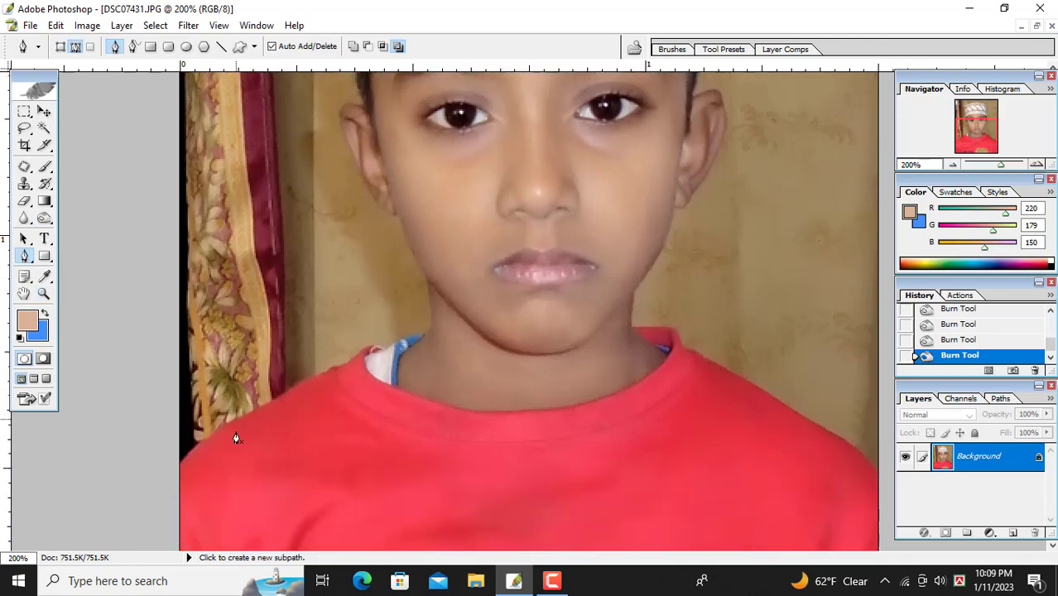
pyautogui.click(179, 473)
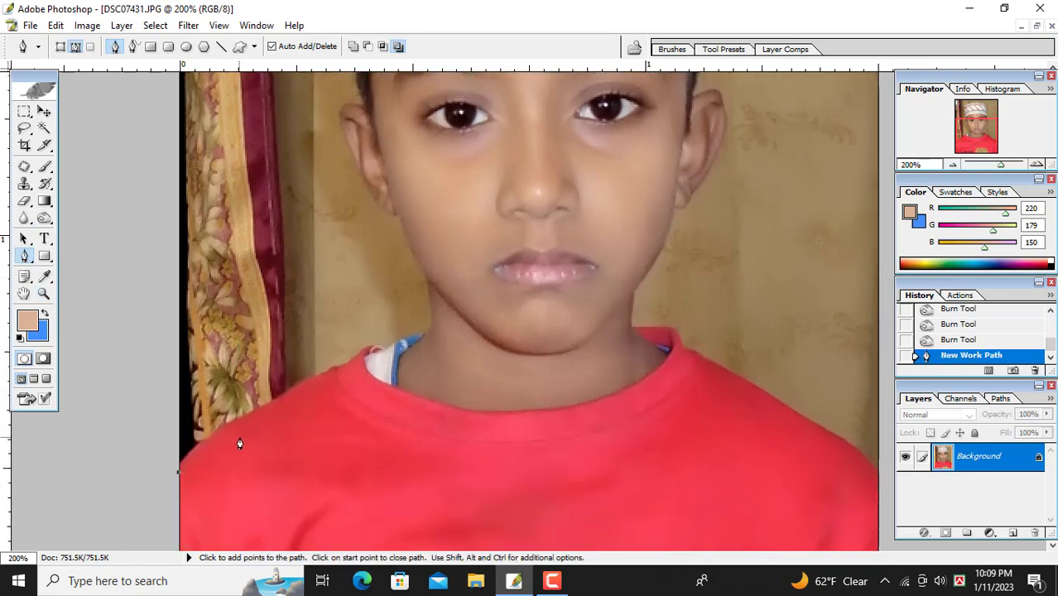
pyautogui.click(331, 376)
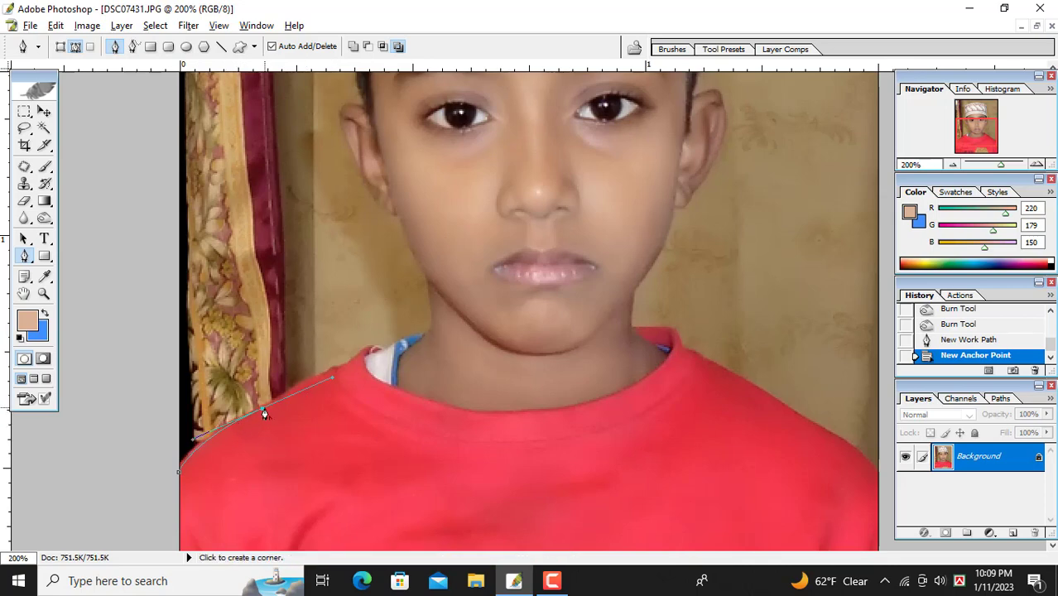
pyautogui.click(262, 409)
pyautogui.click(344, 367)
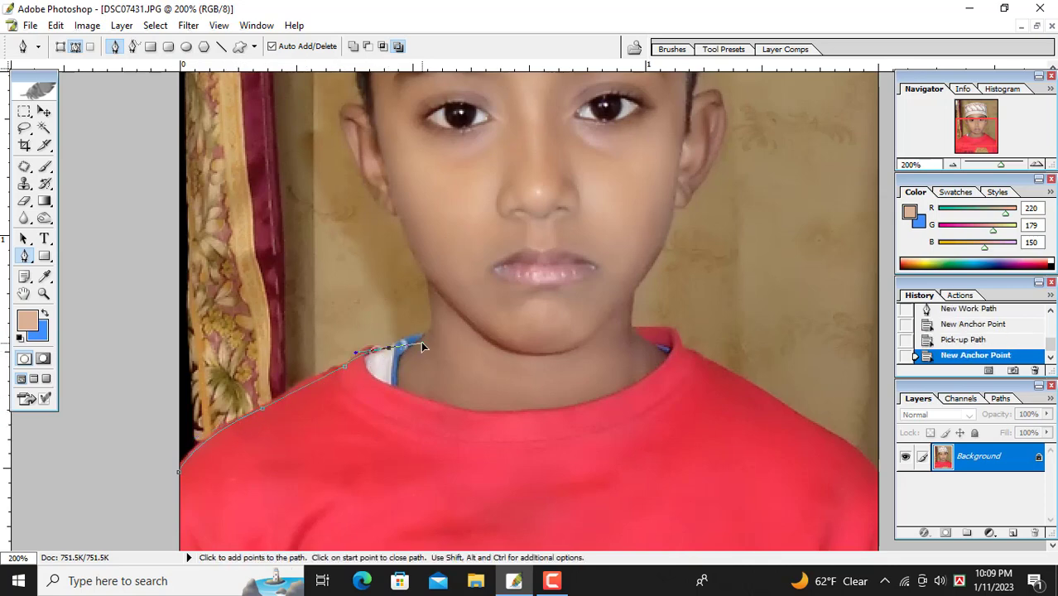
pyautogui.moveTo(388, 350); pyautogui.dragTo(423, 340)
pyautogui.click(389, 351)
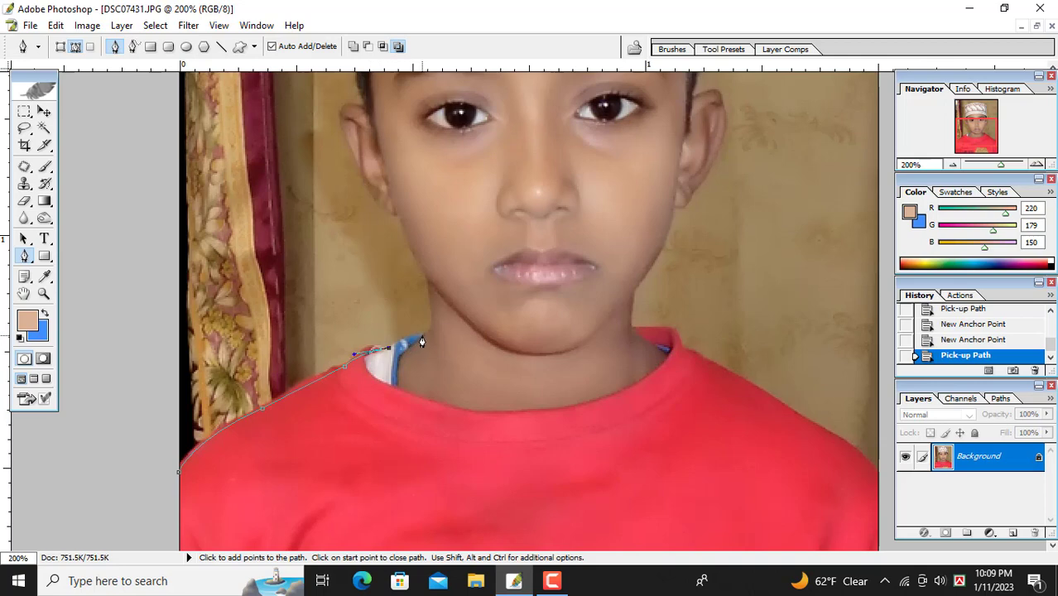
pyautogui.click(424, 335)
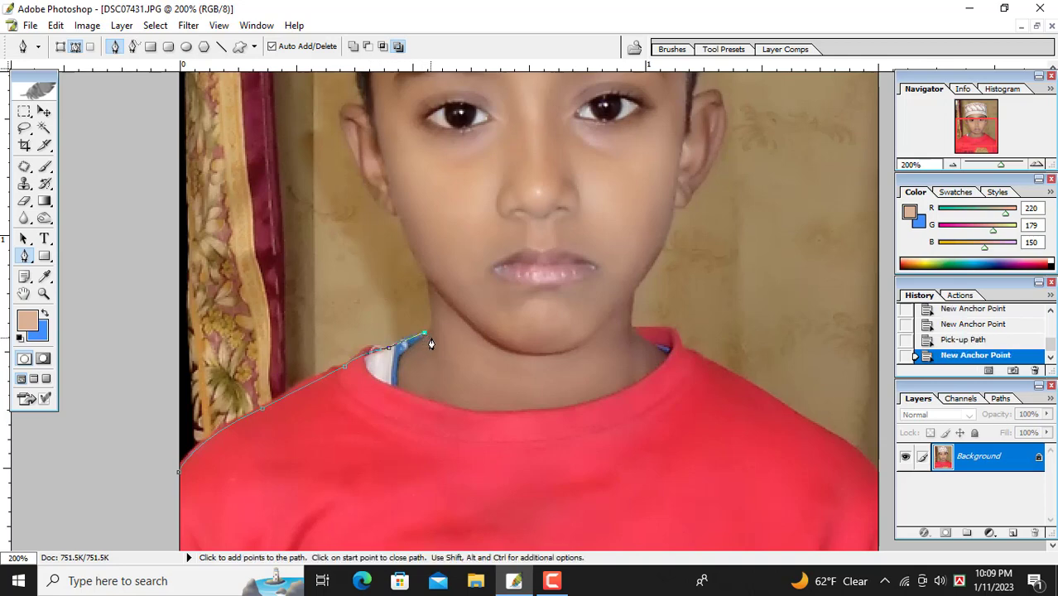
pyautogui.click(432, 325)
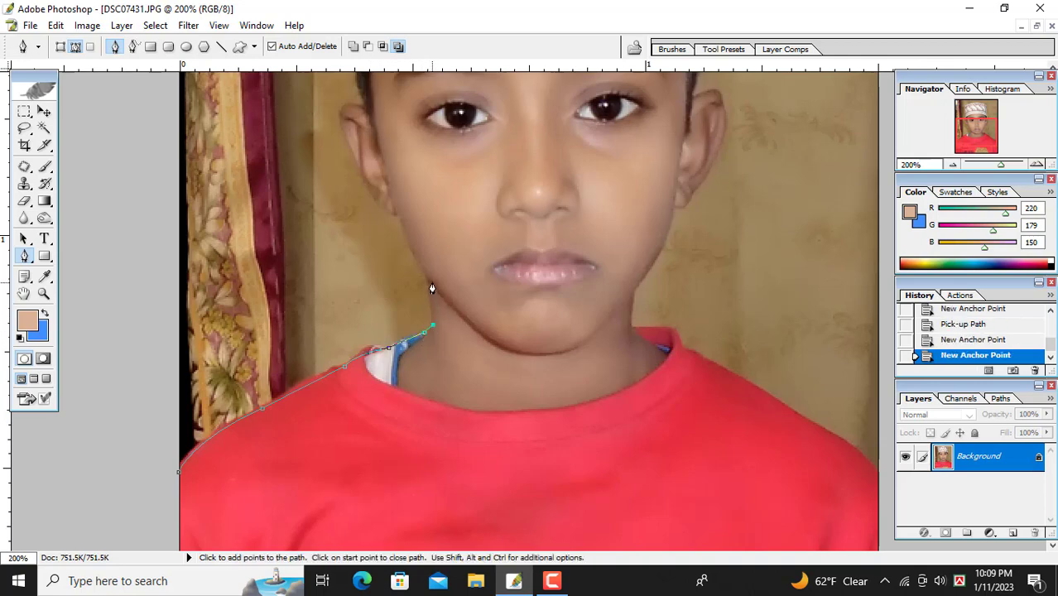
pyautogui.click(426, 279)
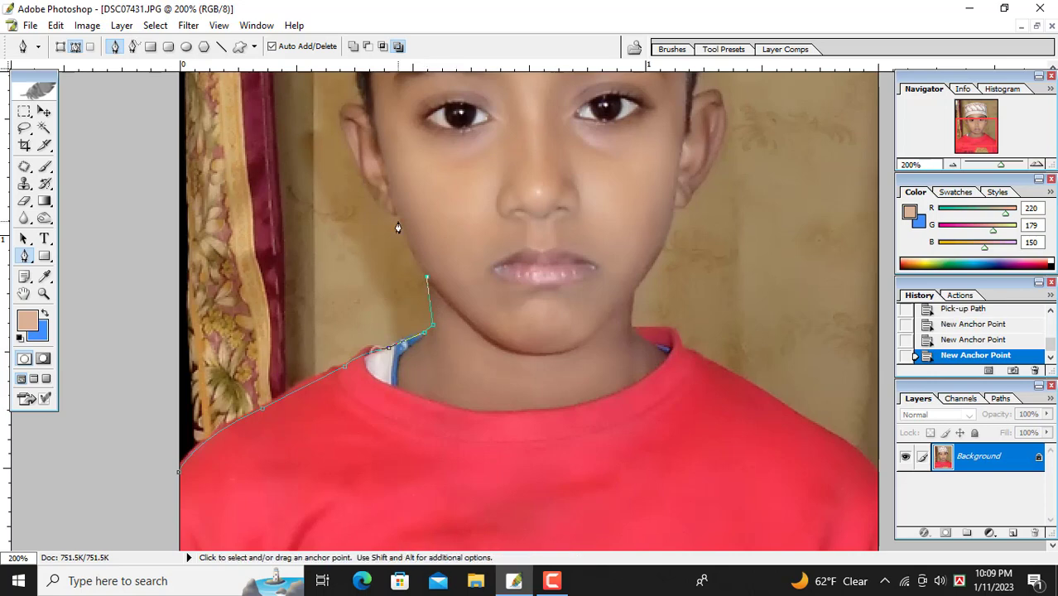
# Continue the path up the jaw and around the left ear to the hairline.
pyautogui.hotkey('ctrl', '+')
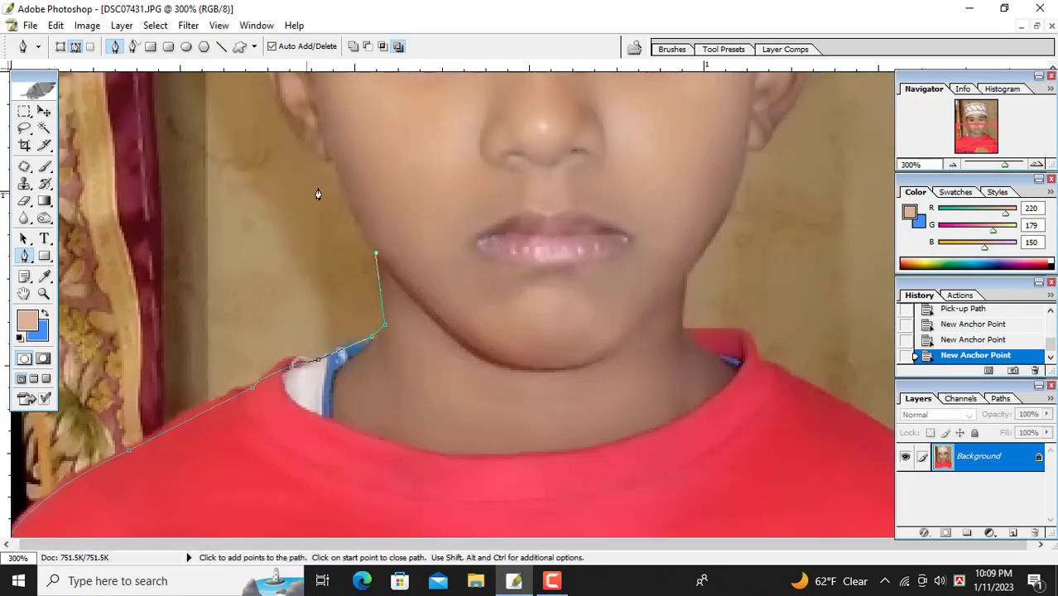
pyautogui.moveTo(335, 167); pyautogui.dragTo(329, 147)
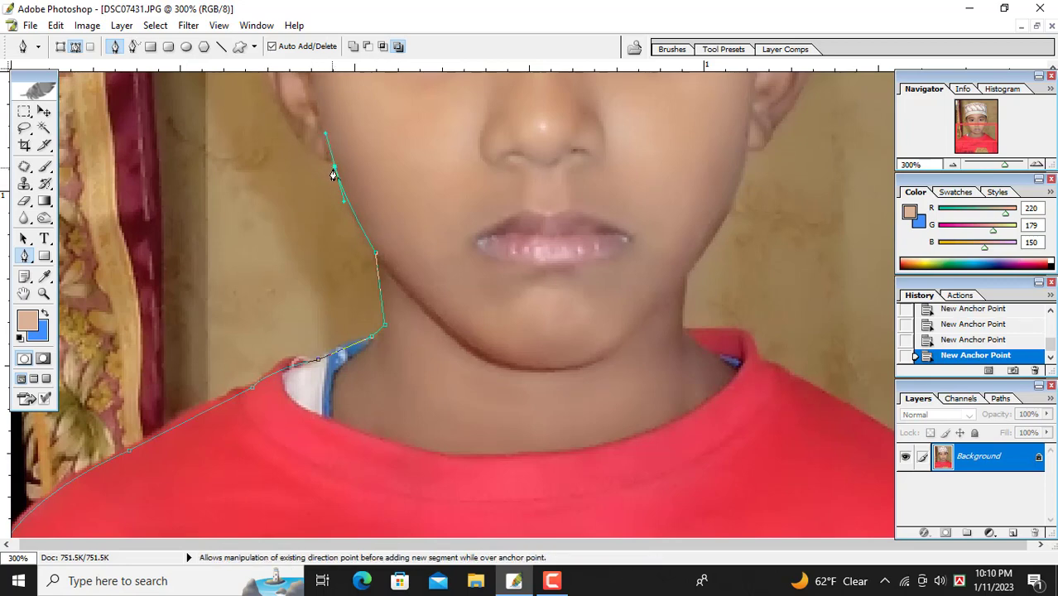
pyautogui.click(334, 169)
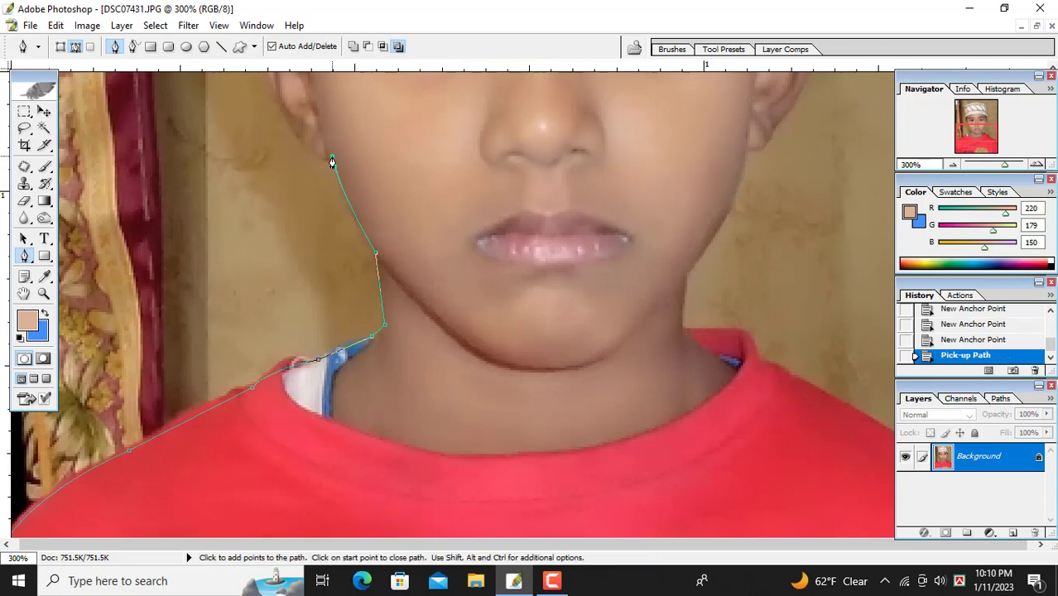
pyautogui.click(332, 158)
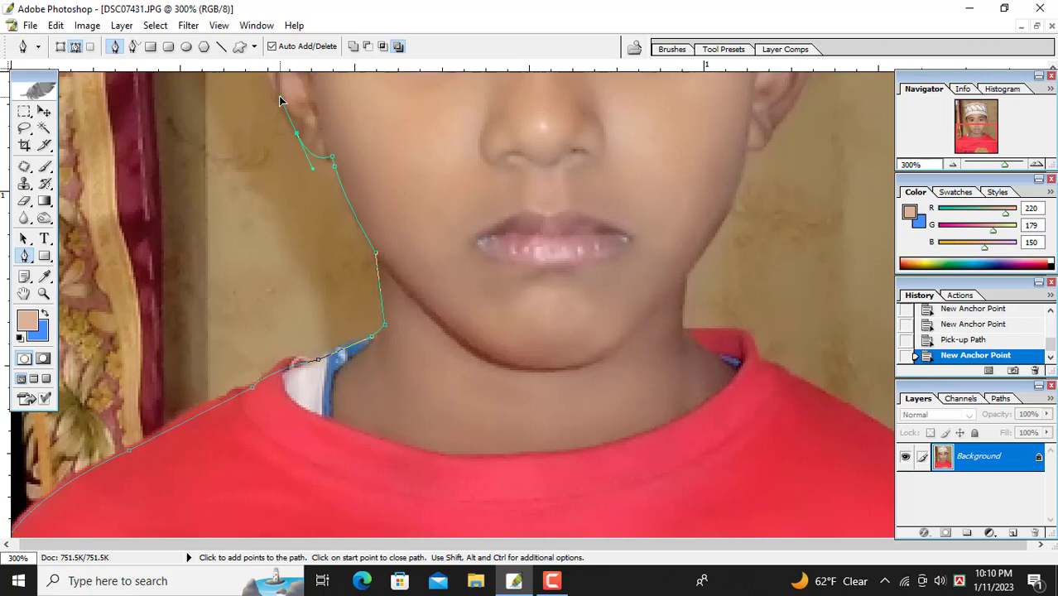
pyautogui.moveTo(298, 136); pyautogui.dragTo(284, 105)
pyautogui.click(298, 136)
pyautogui.click(275, 89)
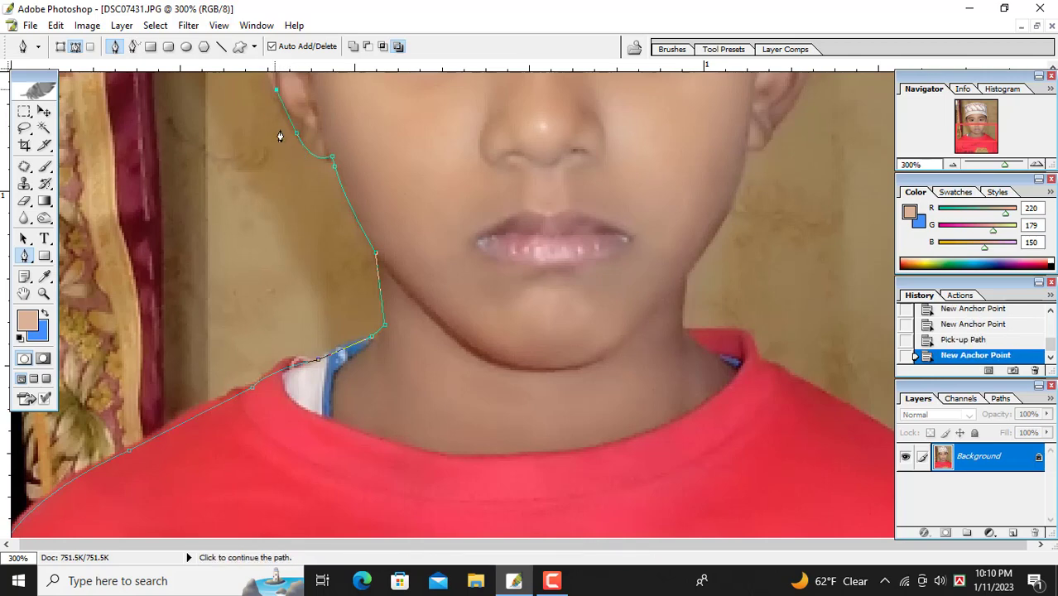
pyautogui.scroll(3, 278, 135)
pyautogui.scroll(1, 293, 161)
pyautogui.moveTo(268, 125); pyautogui.dragTo(319, 142)
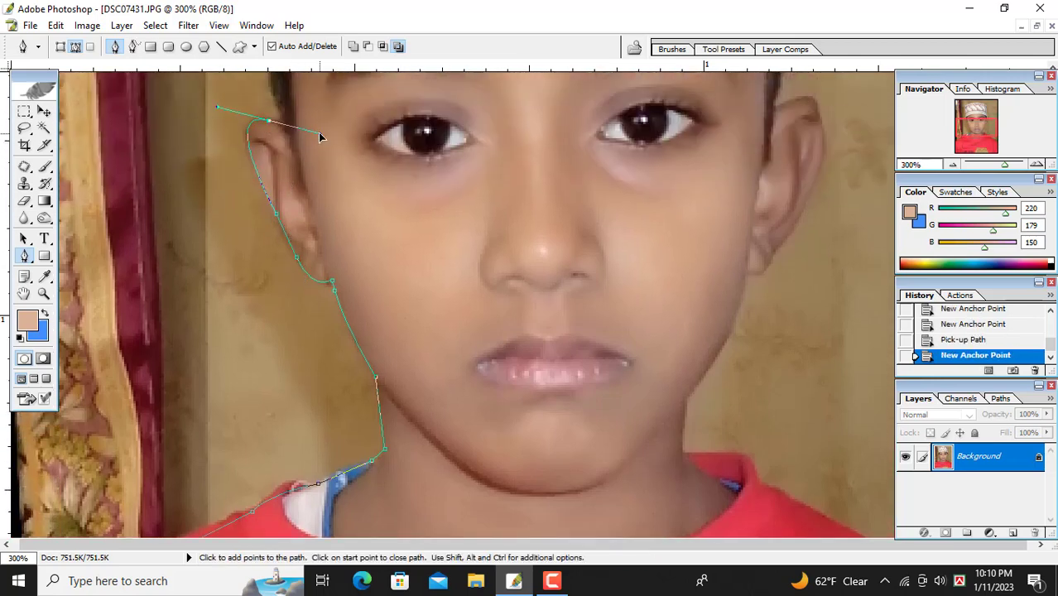
pyautogui.click(268, 124)
pyautogui.click(285, 122)
# Trace the path up to the hat brim and across the top of the white cap.
pyautogui.scroll(1, 316, 179)
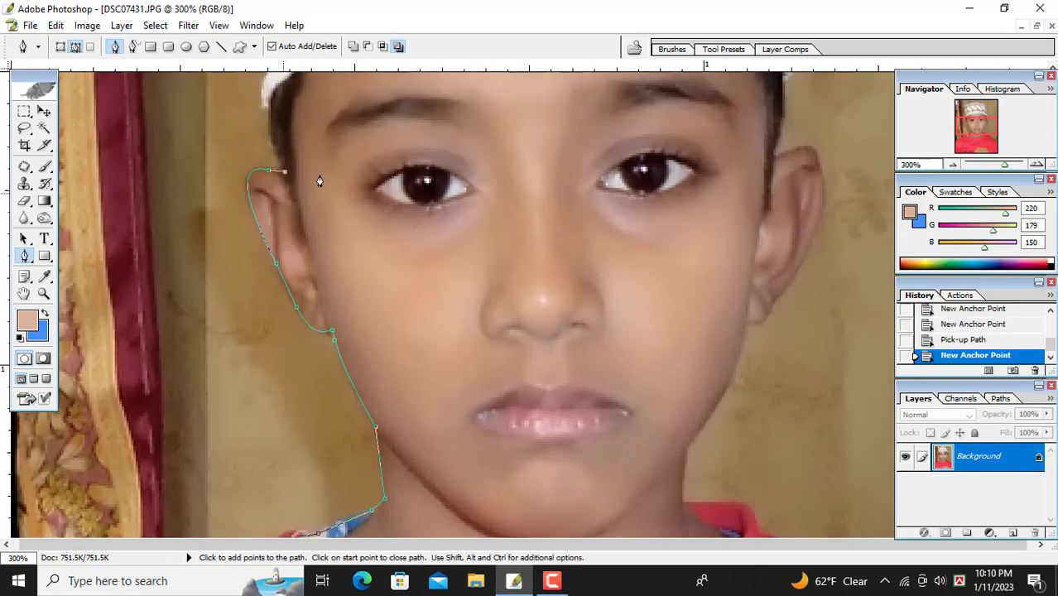
pyautogui.scroll(3, 265, 178)
pyautogui.click(267, 143)
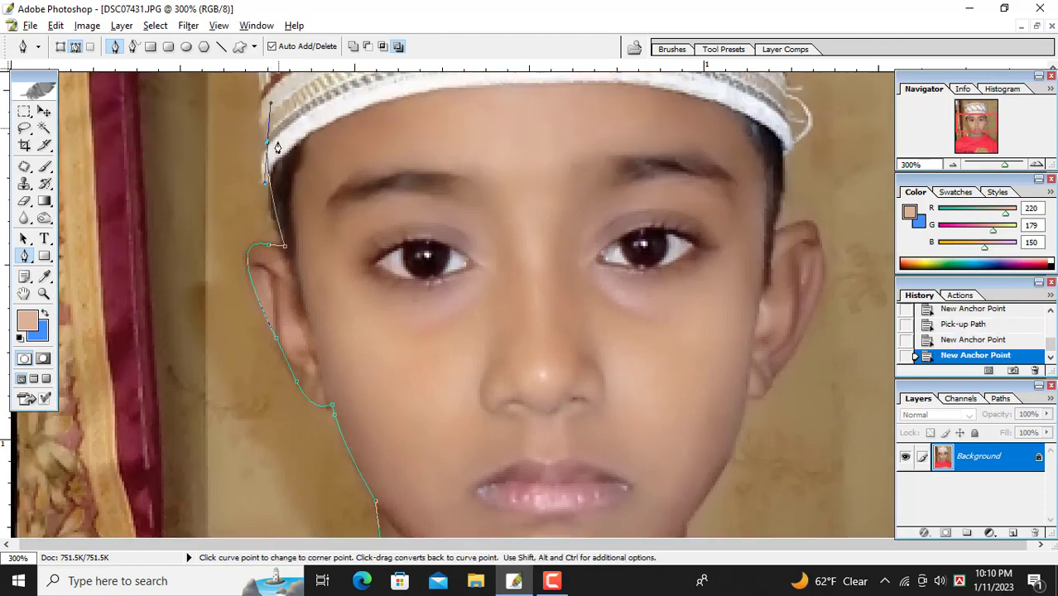
pyautogui.click(267, 143)
pyautogui.scroll(2, 305, 172)
pyautogui.scroll(3, 306, 172)
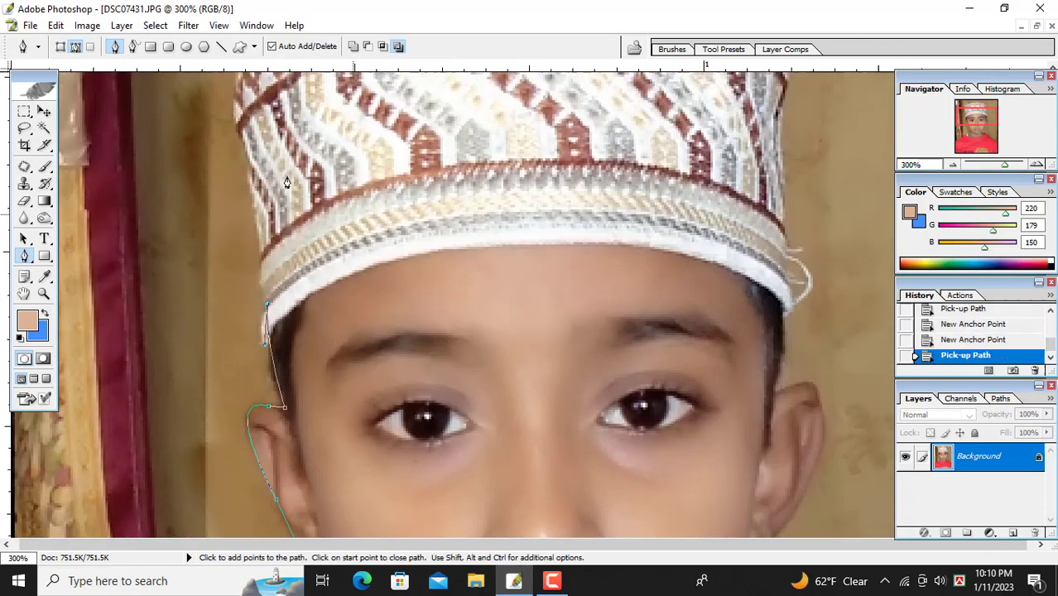
pyautogui.click(248, 135)
pyautogui.hotkey('ctrl', '-')
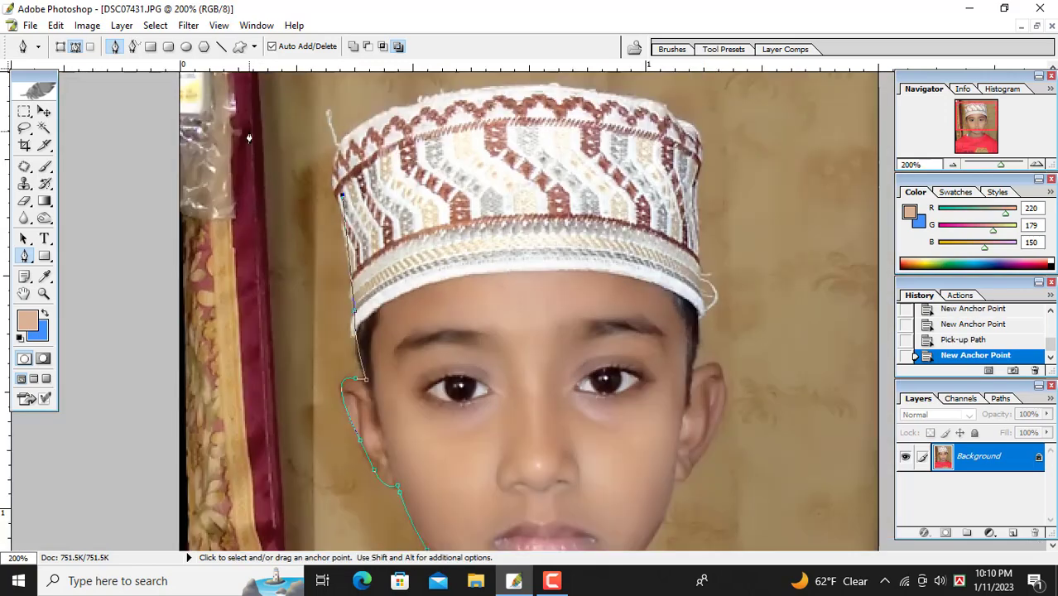
pyautogui.moveTo(419, 116); pyautogui.dragTo(529, 89)
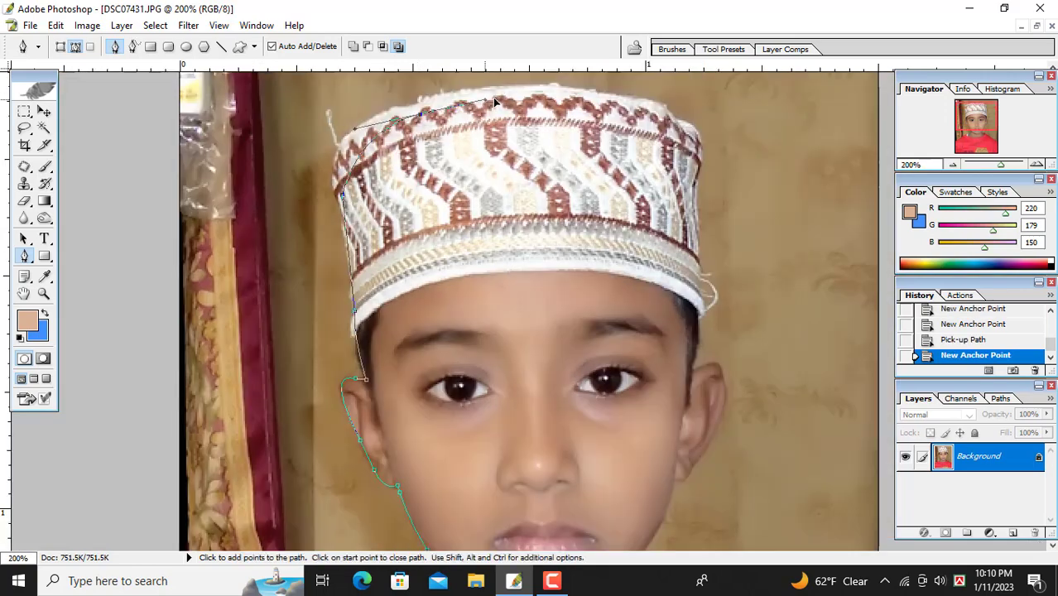
pyautogui.keyDown('alt'); pyautogui.click(420, 116); pyautogui.keyUp('alt')
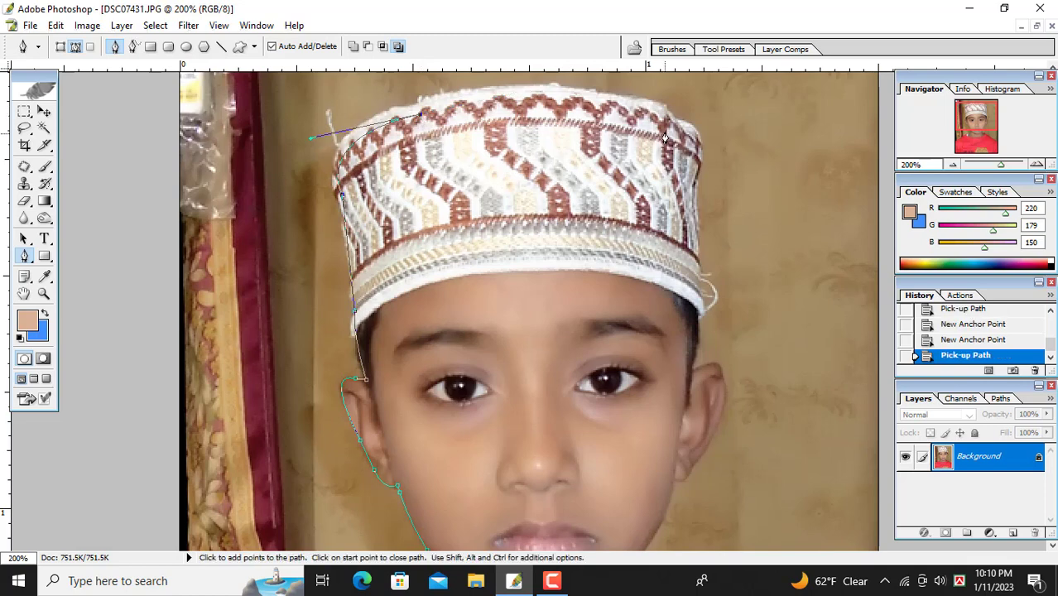
pyautogui.moveTo(676, 124); pyautogui.dragTo(791, 172)
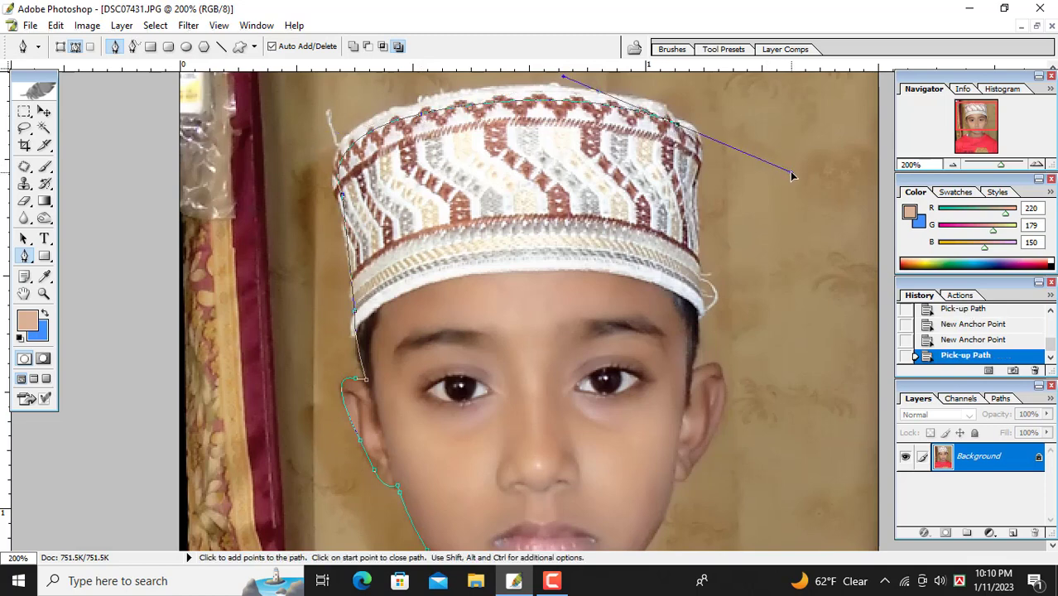
pyautogui.keyDown('alt'); pyautogui.click(676, 124); pyautogui.keyUp('alt')
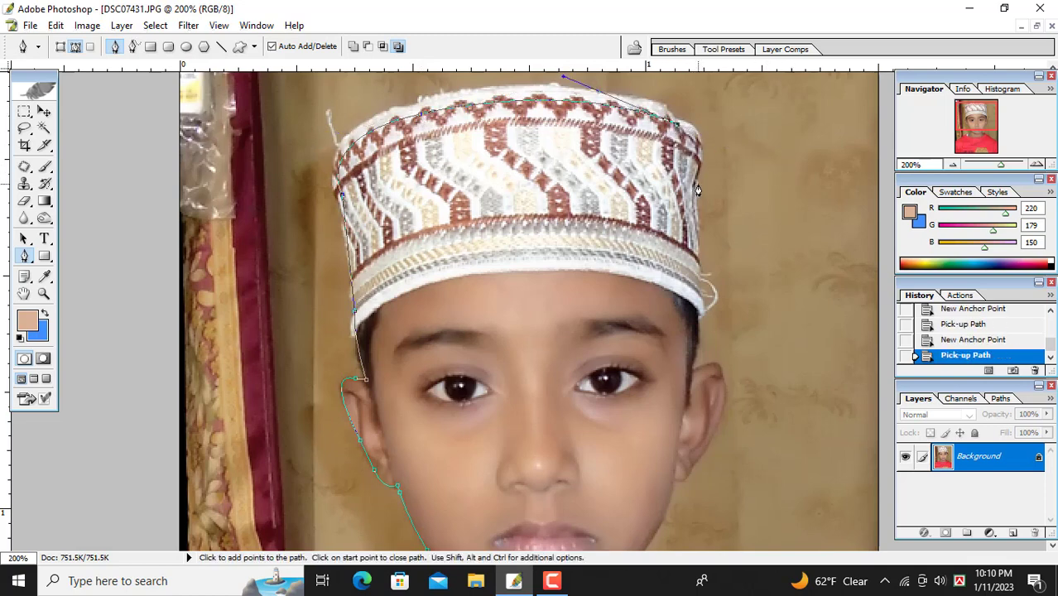
# Trace down the cap's right edge to where it meets the right ear.
pyautogui.moveTo(696, 238); pyautogui.dragTo(696, 236)
pyautogui.keyDown('alt'); pyautogui.click(699, 183); pyautogui.keyUp('alt')
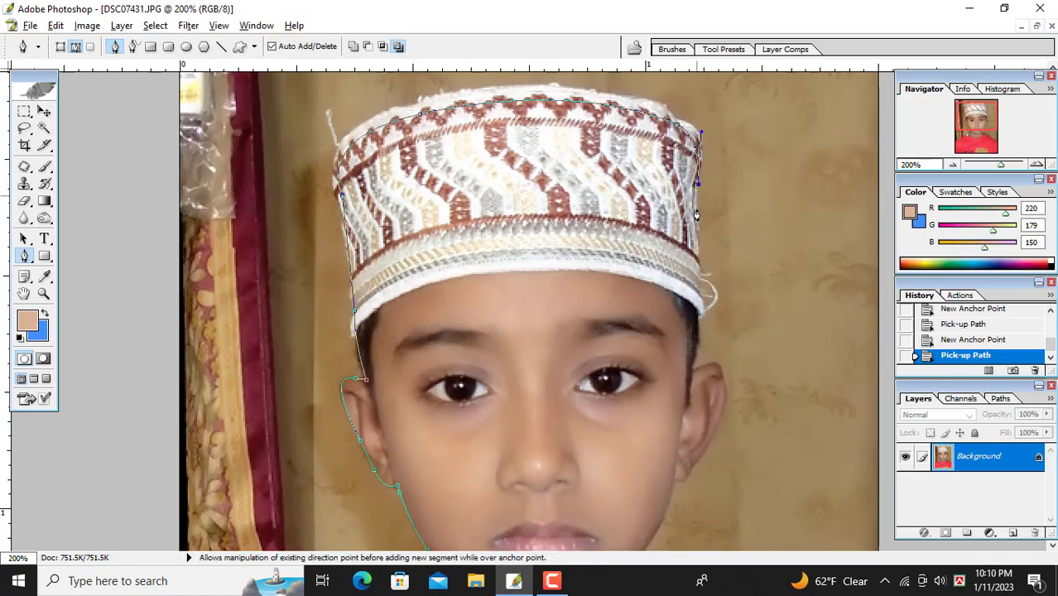
pyautogui.click(695, 259)
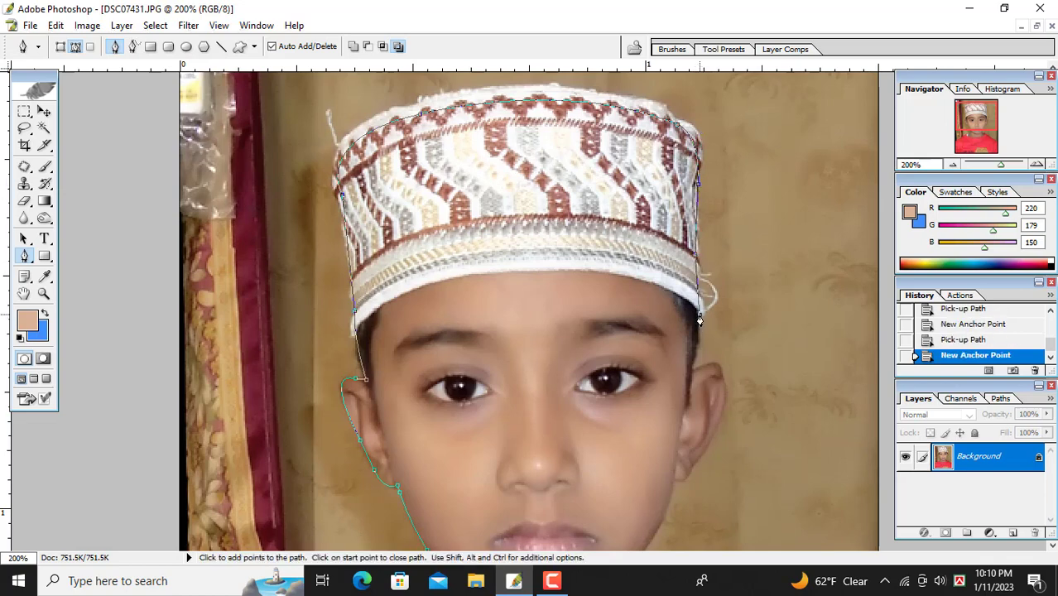
pyautogui.click(699, 318)
pyautogui.scroll(-1, 699, 318)
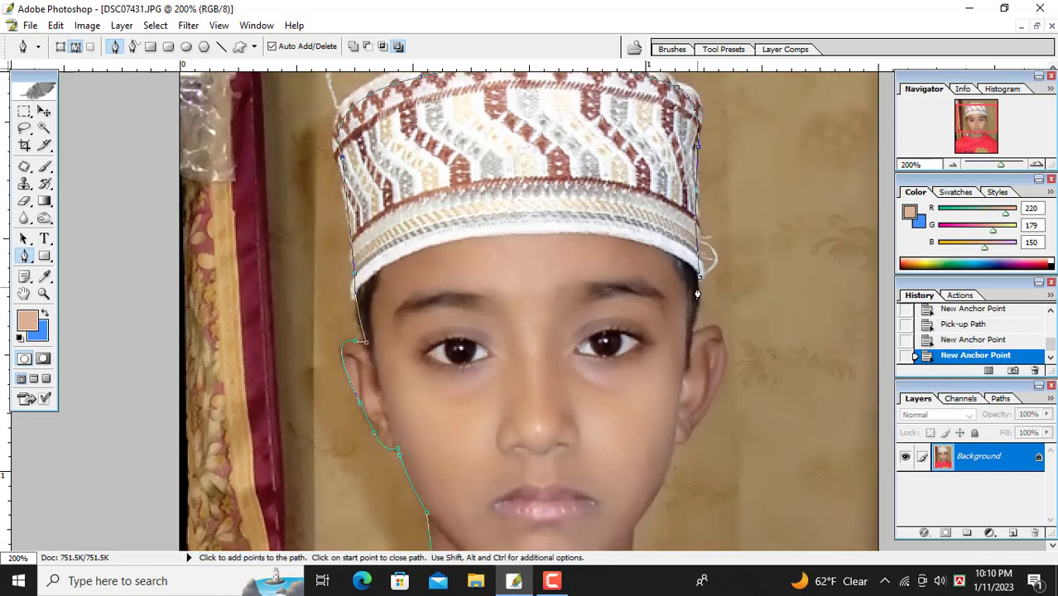
pyautogui.click(697, 294)
pyautogui.scroll(-1, 698, 318)
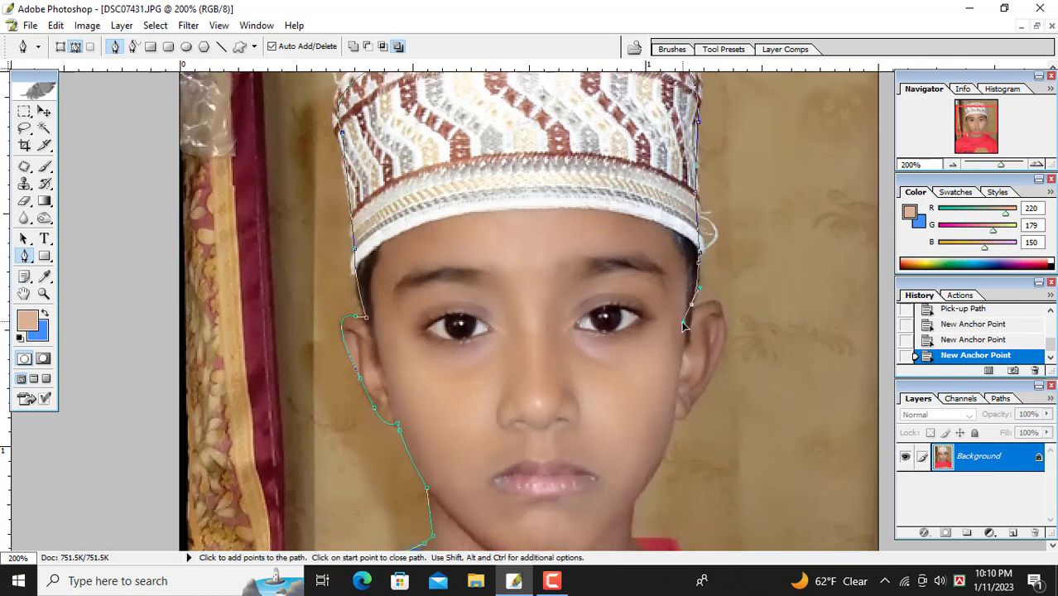
pyautogui.click(691, 312)
pyautogui.click(691, 312)
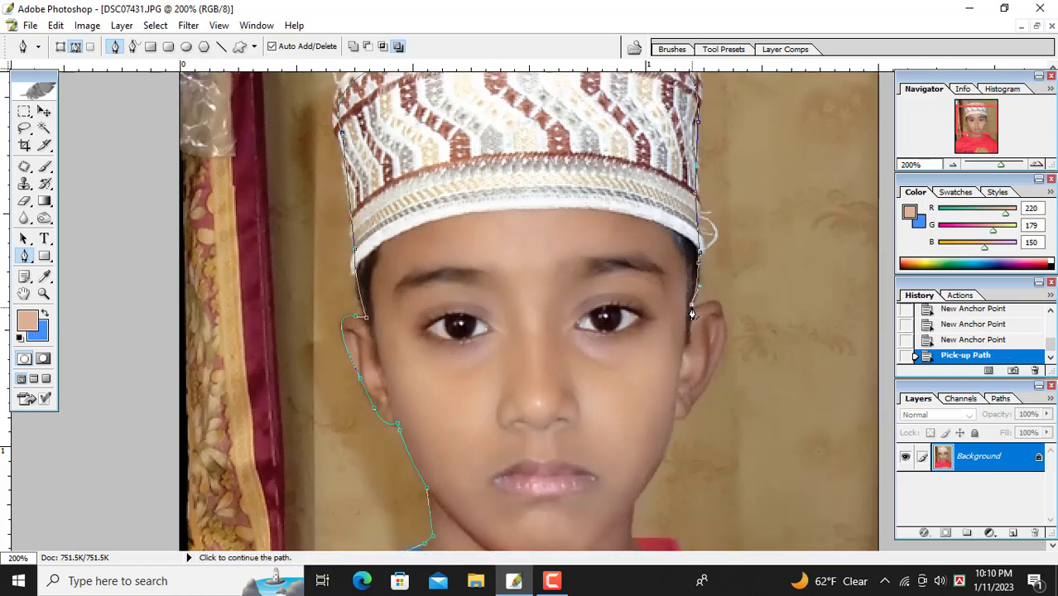
pyautogui.click(692, 307)
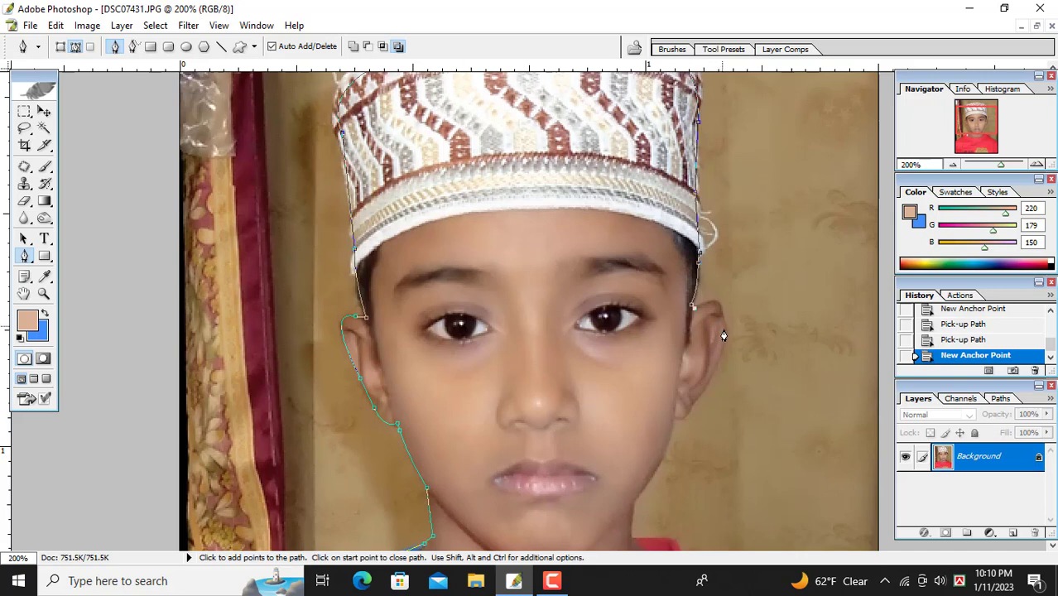
# Outline the right ear from its top down to the earlobe with corner points.
pyautogui.moveTo(723, 335); pyautogui.dragTo(721, 373)
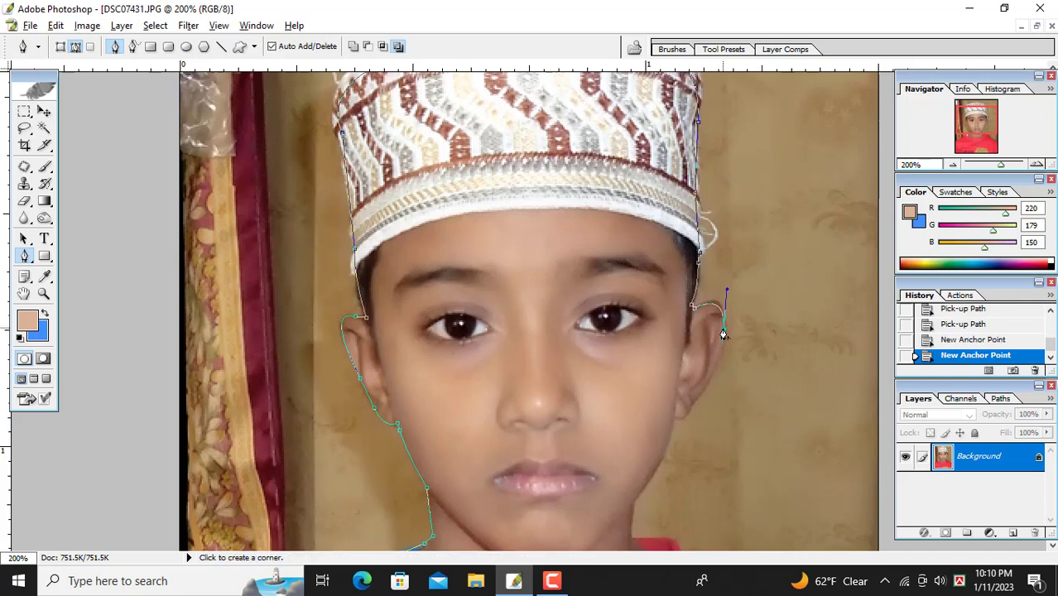
pyautogui.click(724, 334)
pyautogui.scroll(-2, 712, 347)
pyautogui.moveTo(692, 362); pyautogui.dragTo(669, 382)
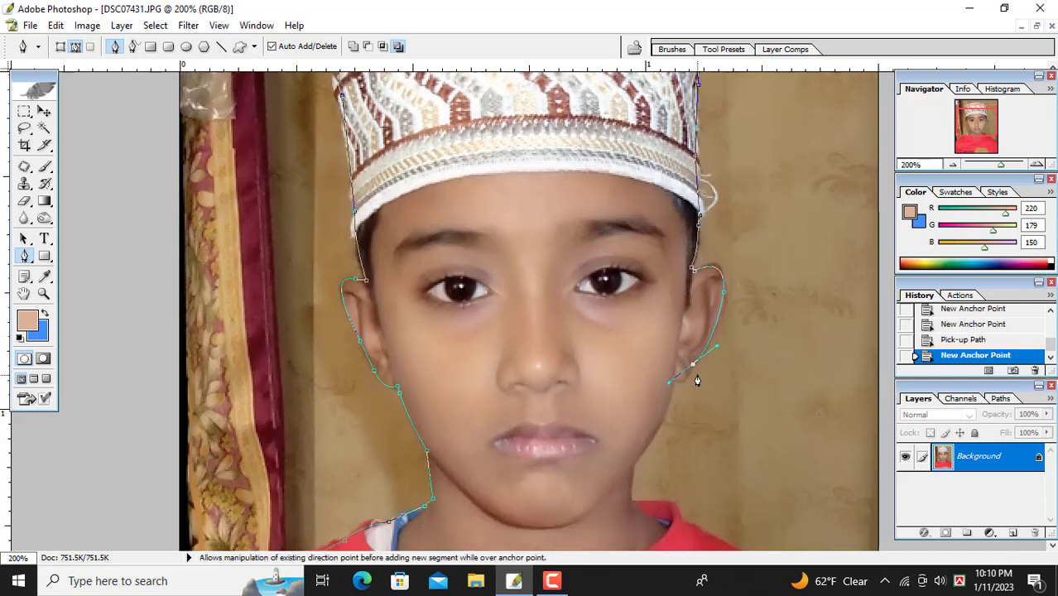
pyautogui.click(693, 364)
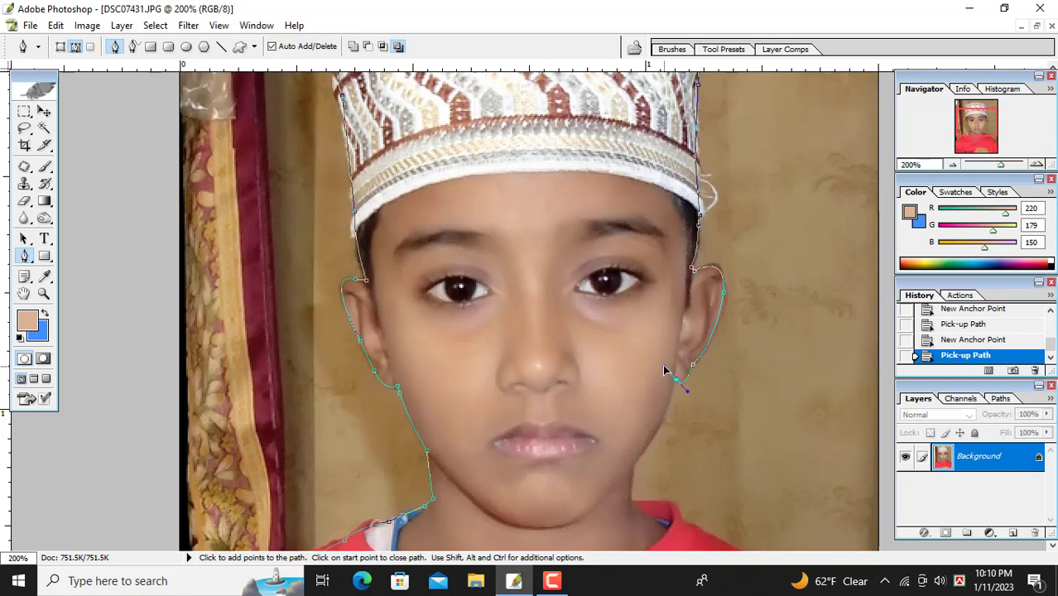
pyautogui.moveTo(676, 379); pyautogui.dragTo(664, 370)
pyautogui.click(676, 379)
# Extend the path along the jaw and down the neck to the shirt collar.
pyautogui.scroll(-2, 652, 426)
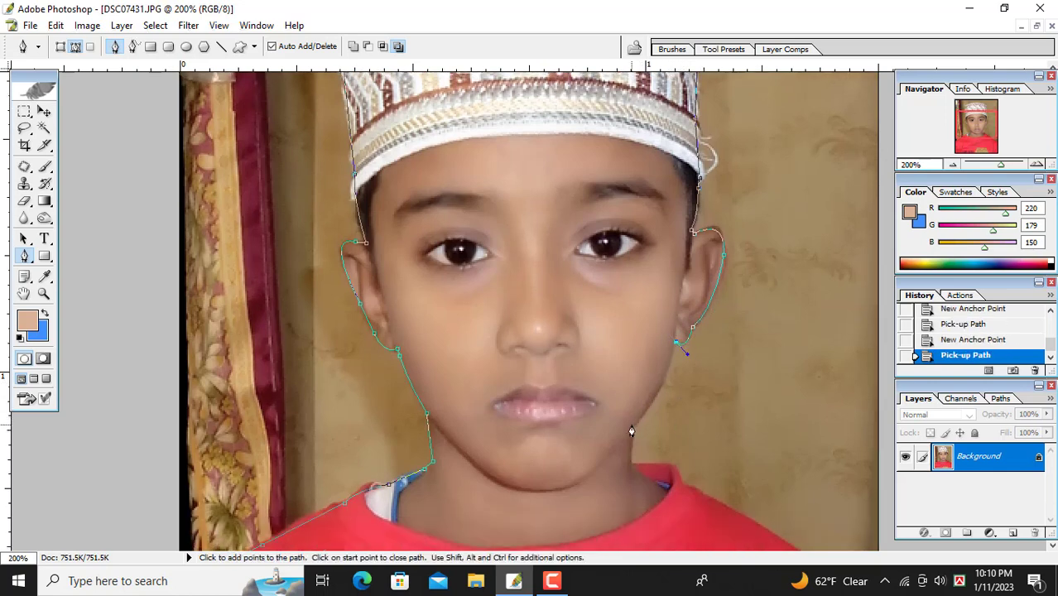
pyautogui.moveTo(631, 427); pyautogui.dragTo(602, 451)
pyautogui.click(632, 427)
pyautogui.scroll(-2, 631, 432)
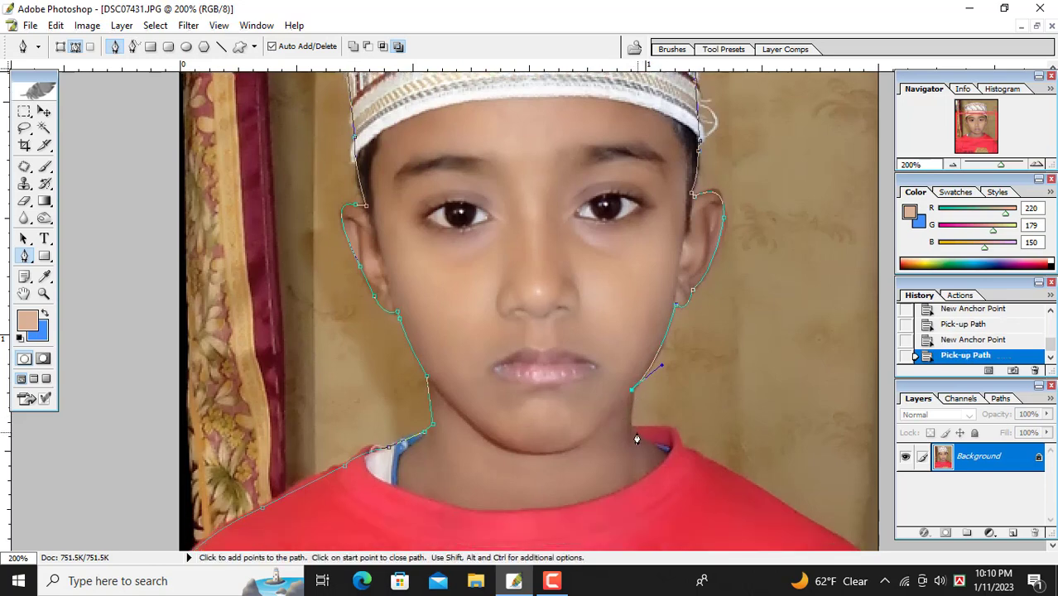
pyautogui.click(630, 428)
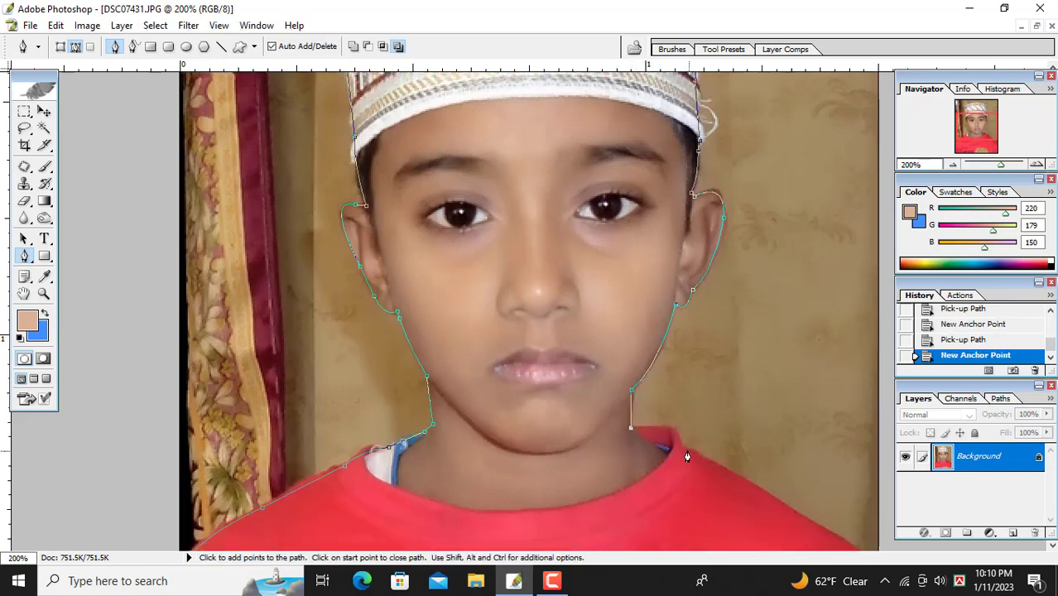
pyautogui.moveTo(687, 469); pyautogui.dragTo(686, 469)
pyautogui.click(680, 450)
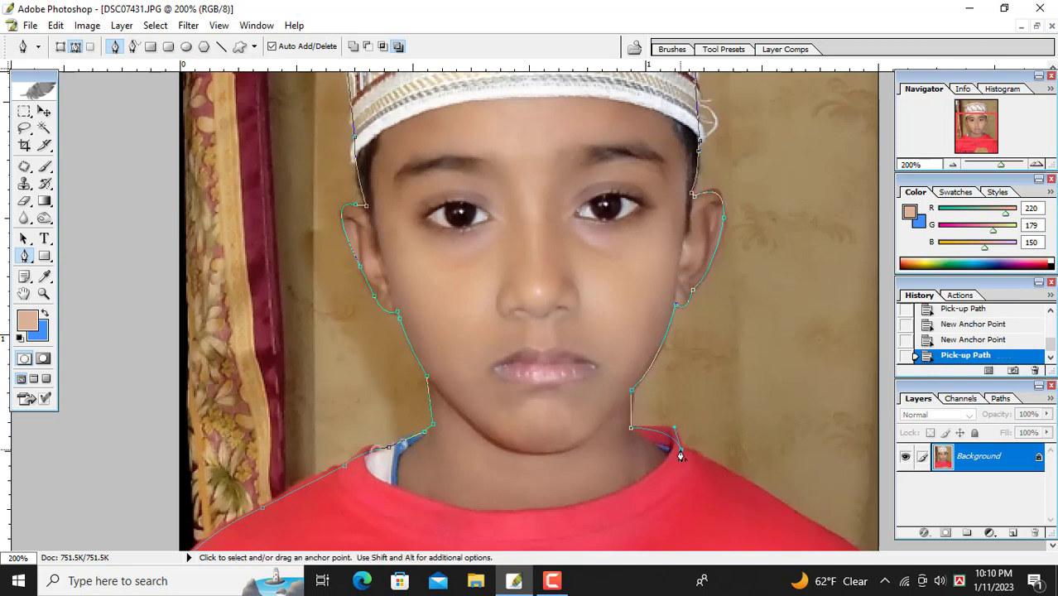
# Extend the pen path along the right shoulder, around outside the photo, and back below the left.
pyautogui.hotkey('ctrl', '-')
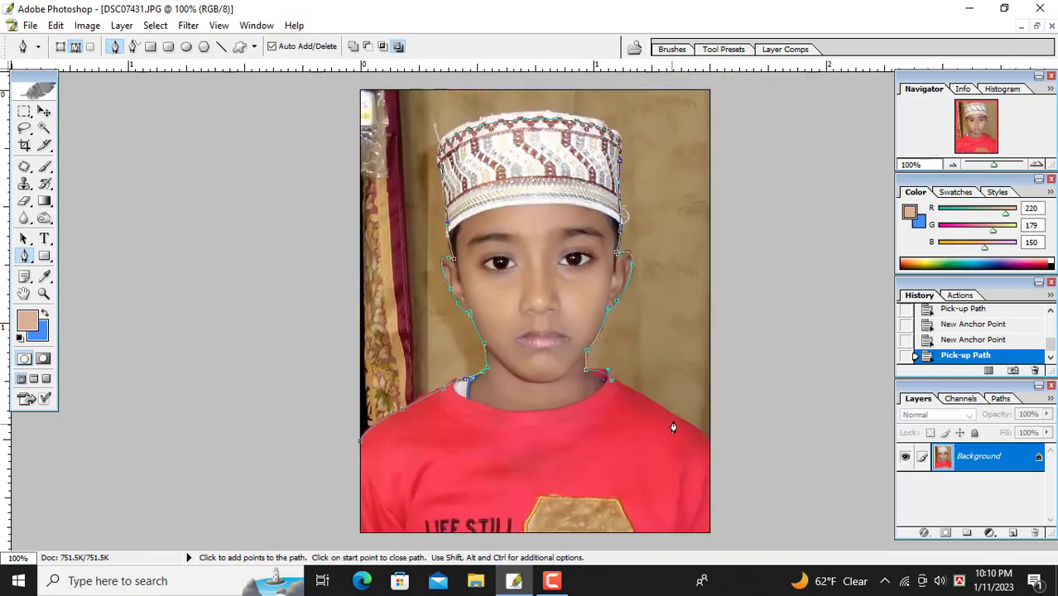
pyautogui.click(668, 411)
pyautogui.moveTo(732, 473); pyautogui.dragTo(734, 503)
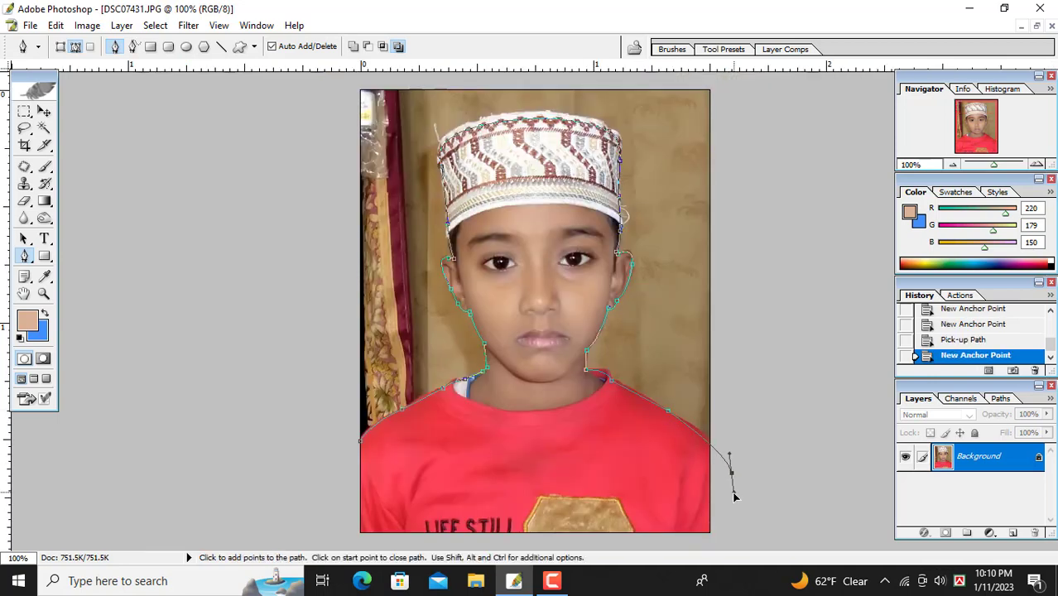
pyautogui.hotkey('ctrl', '-')
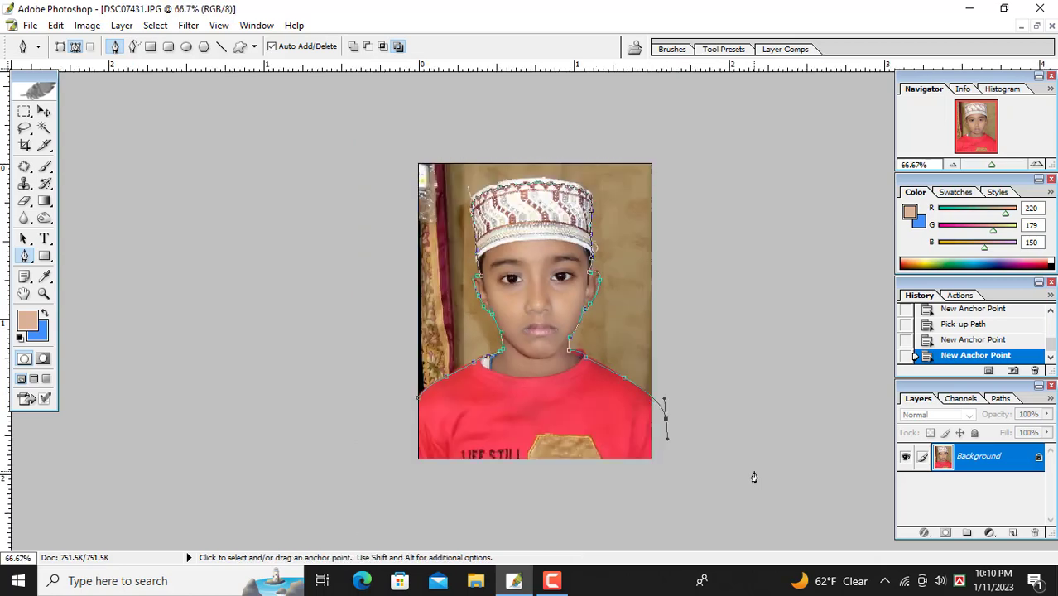
pyautogui.hotkey('ctrl', '-')
pyautogui.moveTo(739, 357); pyautogui.dragTo(732, 314)
pyautogui.click(699, 207)
pyautogui.click(508, 143)
pyautogui.click(362, 158)
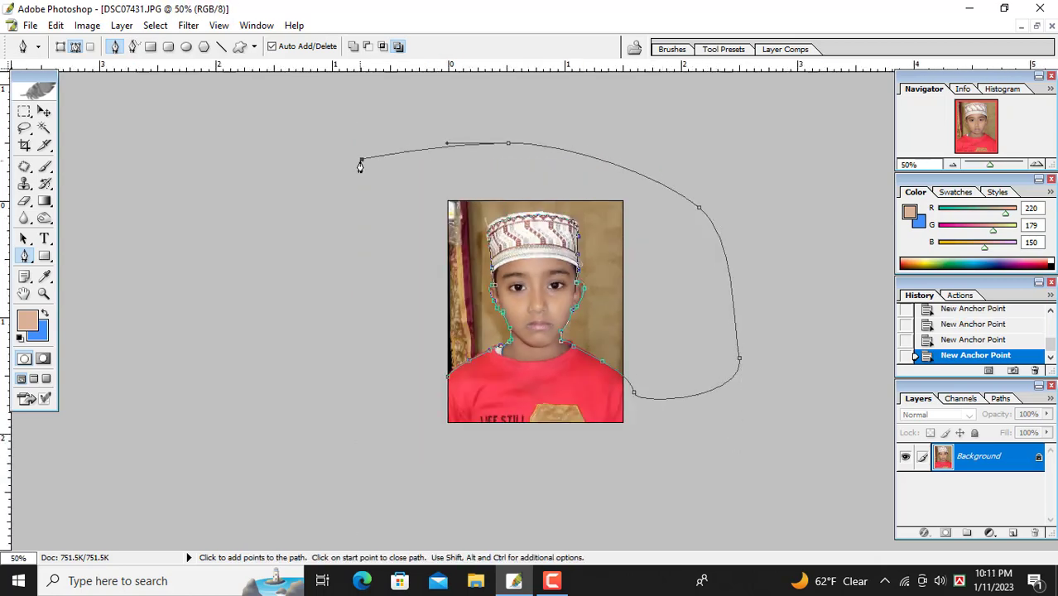
pyautogui.click(266, 303)
pyautogui.click(225, 451)
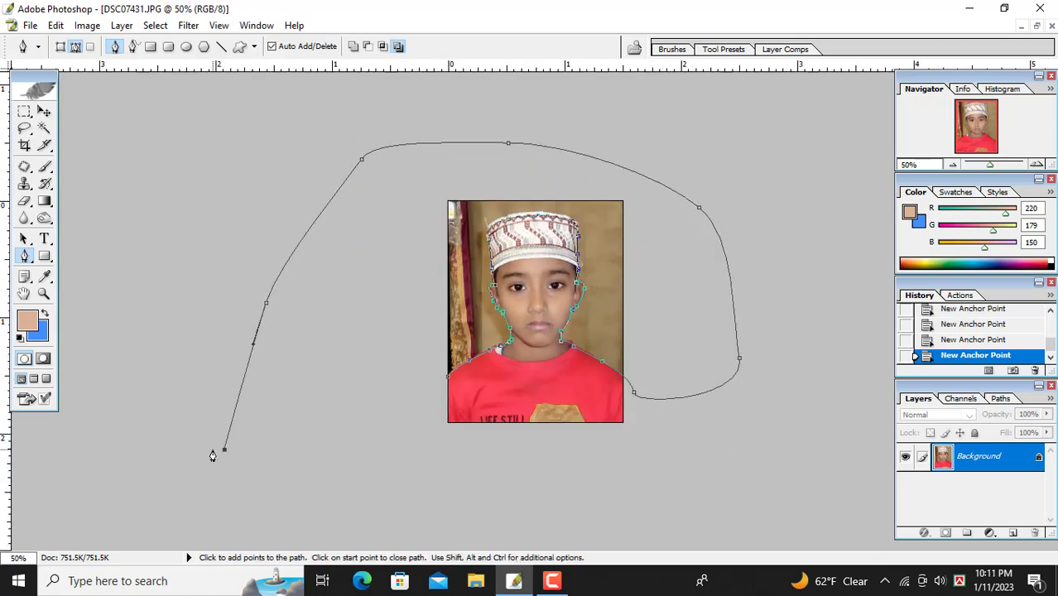
# Convert the closed pen path into a selection of the background.
pyautogui.press('ctrl')
pyautogui.hotkey('ctrl', 'Return')
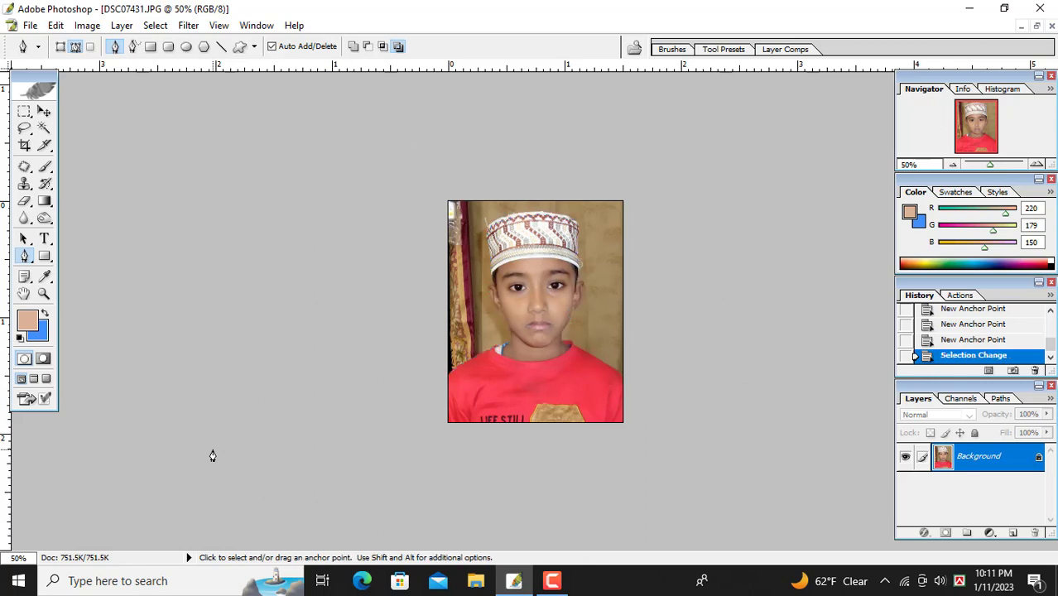
pyautogui.hotkey('ctrl', '+')
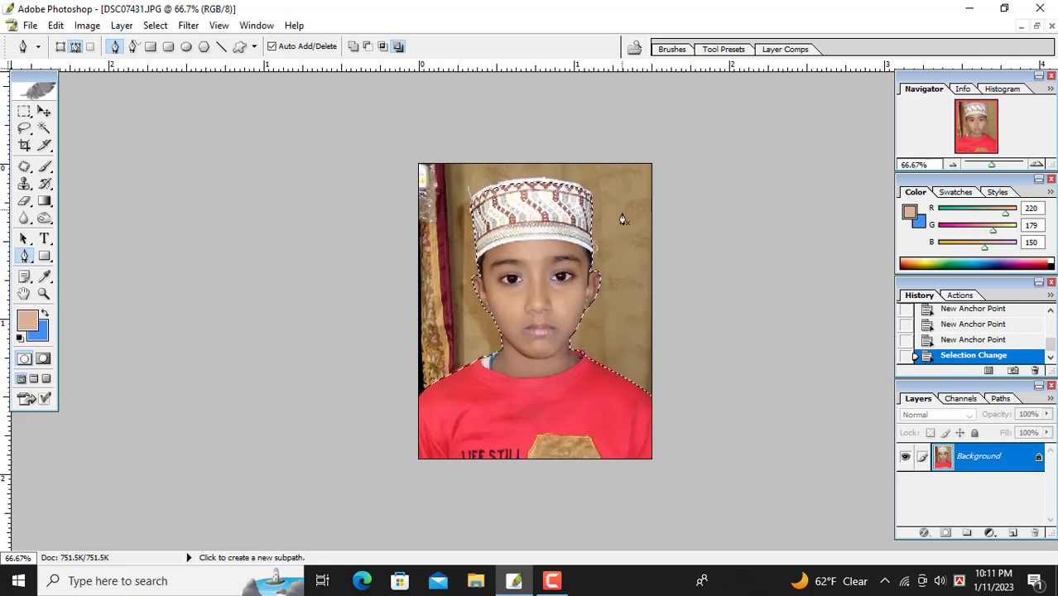
# Pick bright blue hex 217EFC (R33 G126 B252) as the background colour in the Color Picker.
pyautogui.click(45, 328)
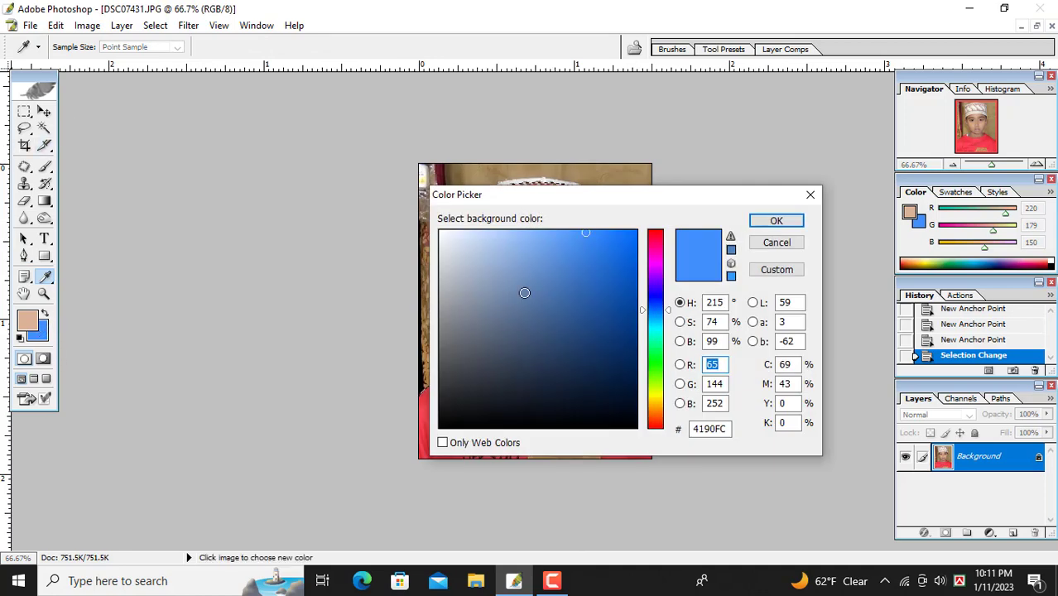
pyautogui.click(611, 232)
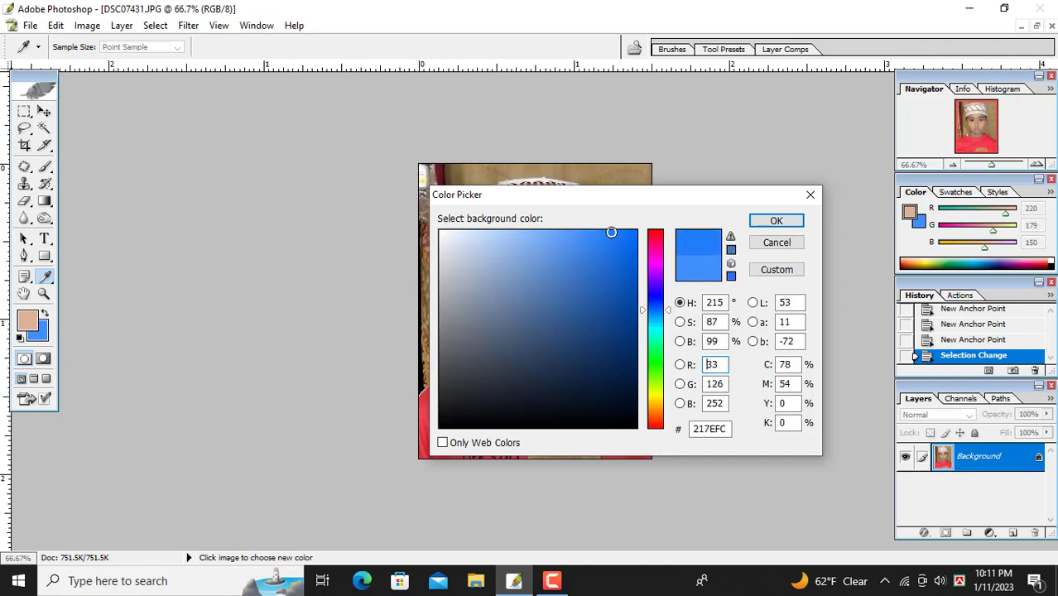
pyautogui.click(777, 221)
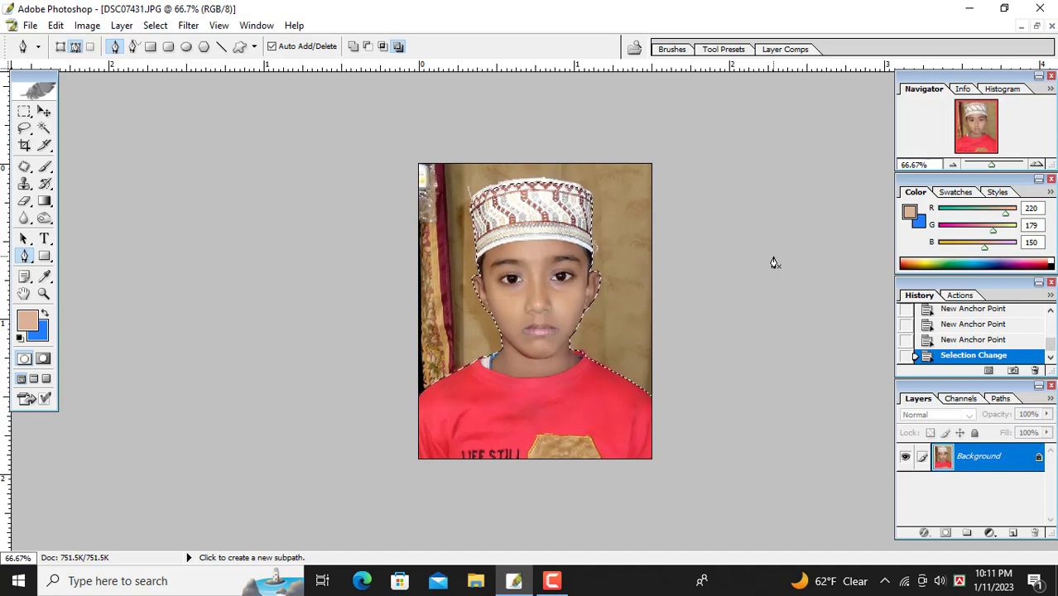
# Feather the selection by 1 px, fill it with the background blue, deselect, and inspect the edges.
pyautogui.hotkey('ctrl', 'alt', 'd')
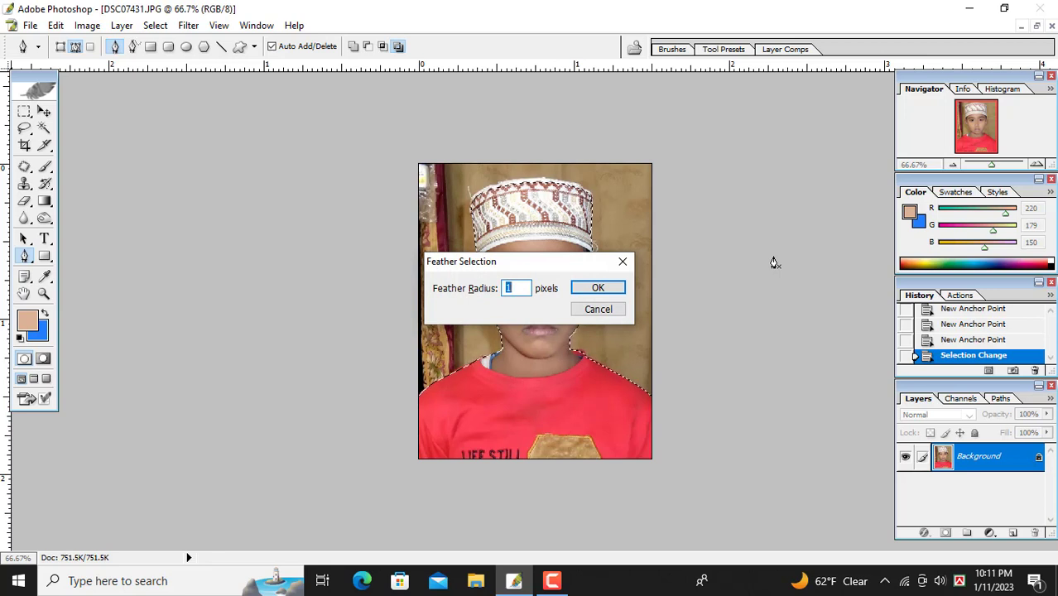
pyautogui.press('Return')
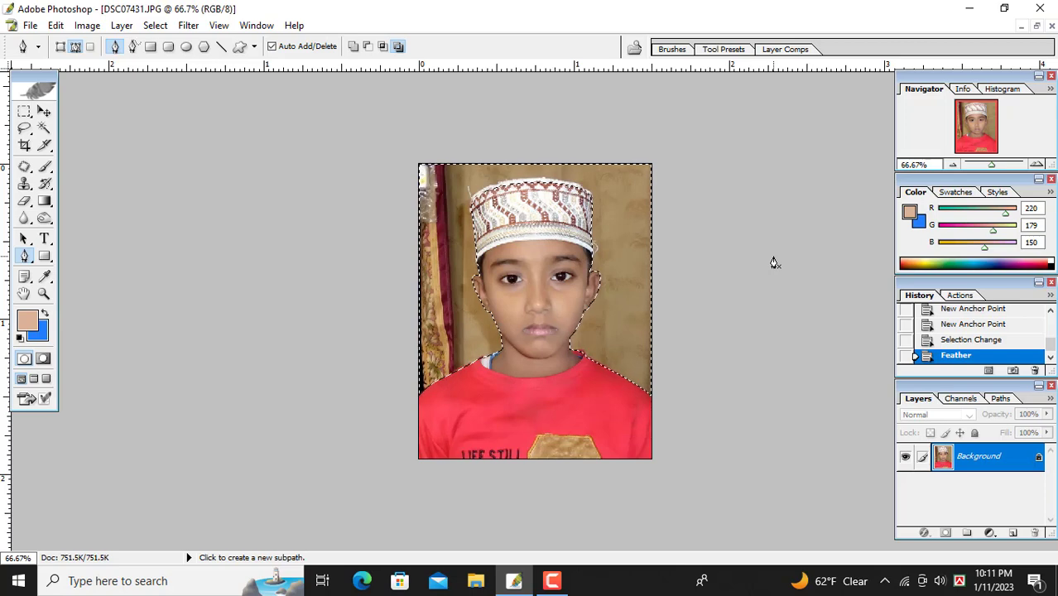
pyautogui.press('Delete')
pyautogui.press('Delete')
pyautogui.press('Delete')
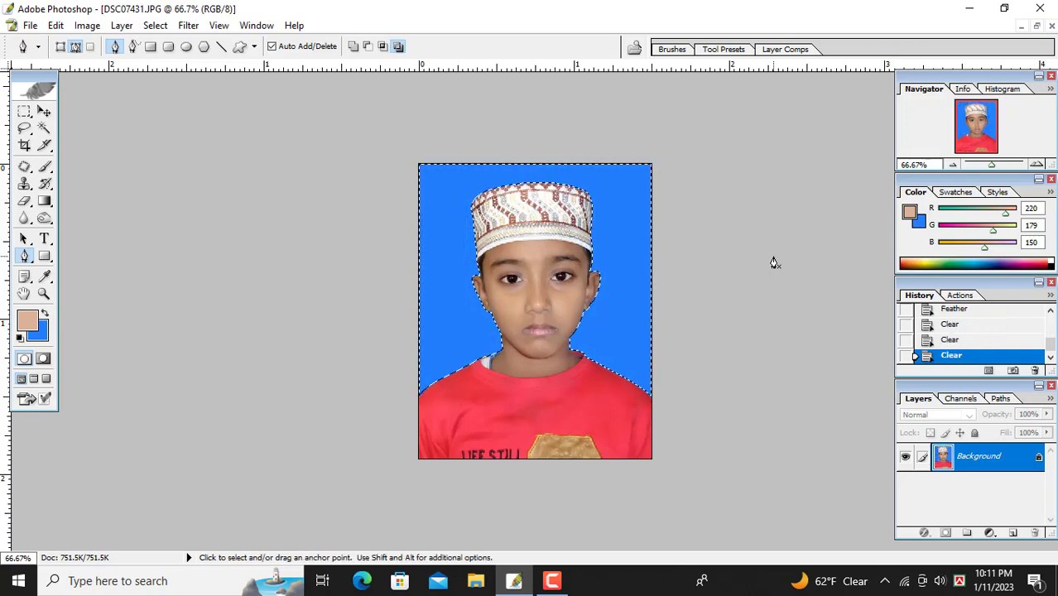
pyautogui.hotkey('ctrl', 'd')
pyautogui.hotkey('ctrl', '+')
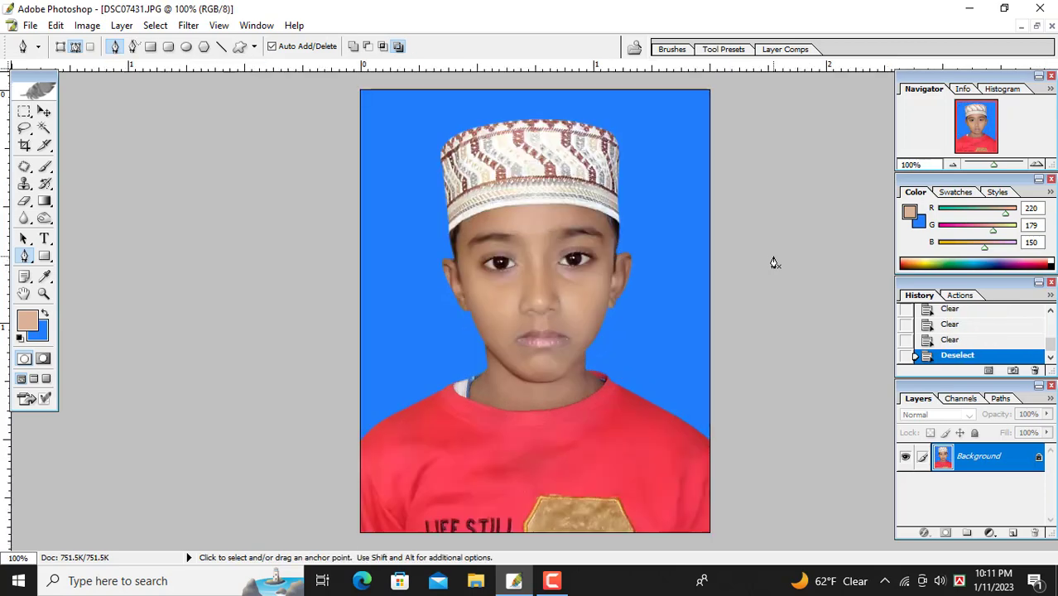
pyautogui.hotkey('ctrl', '+')
pyautogui.hotkey('ctrl', '-')
pyautogui.hotkey('ctrl', '-')
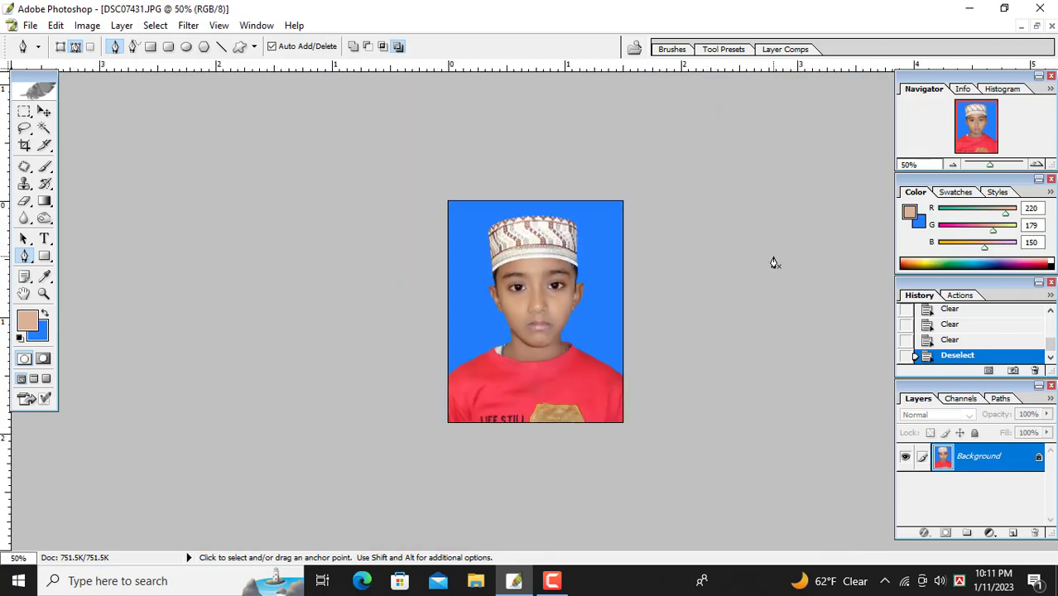